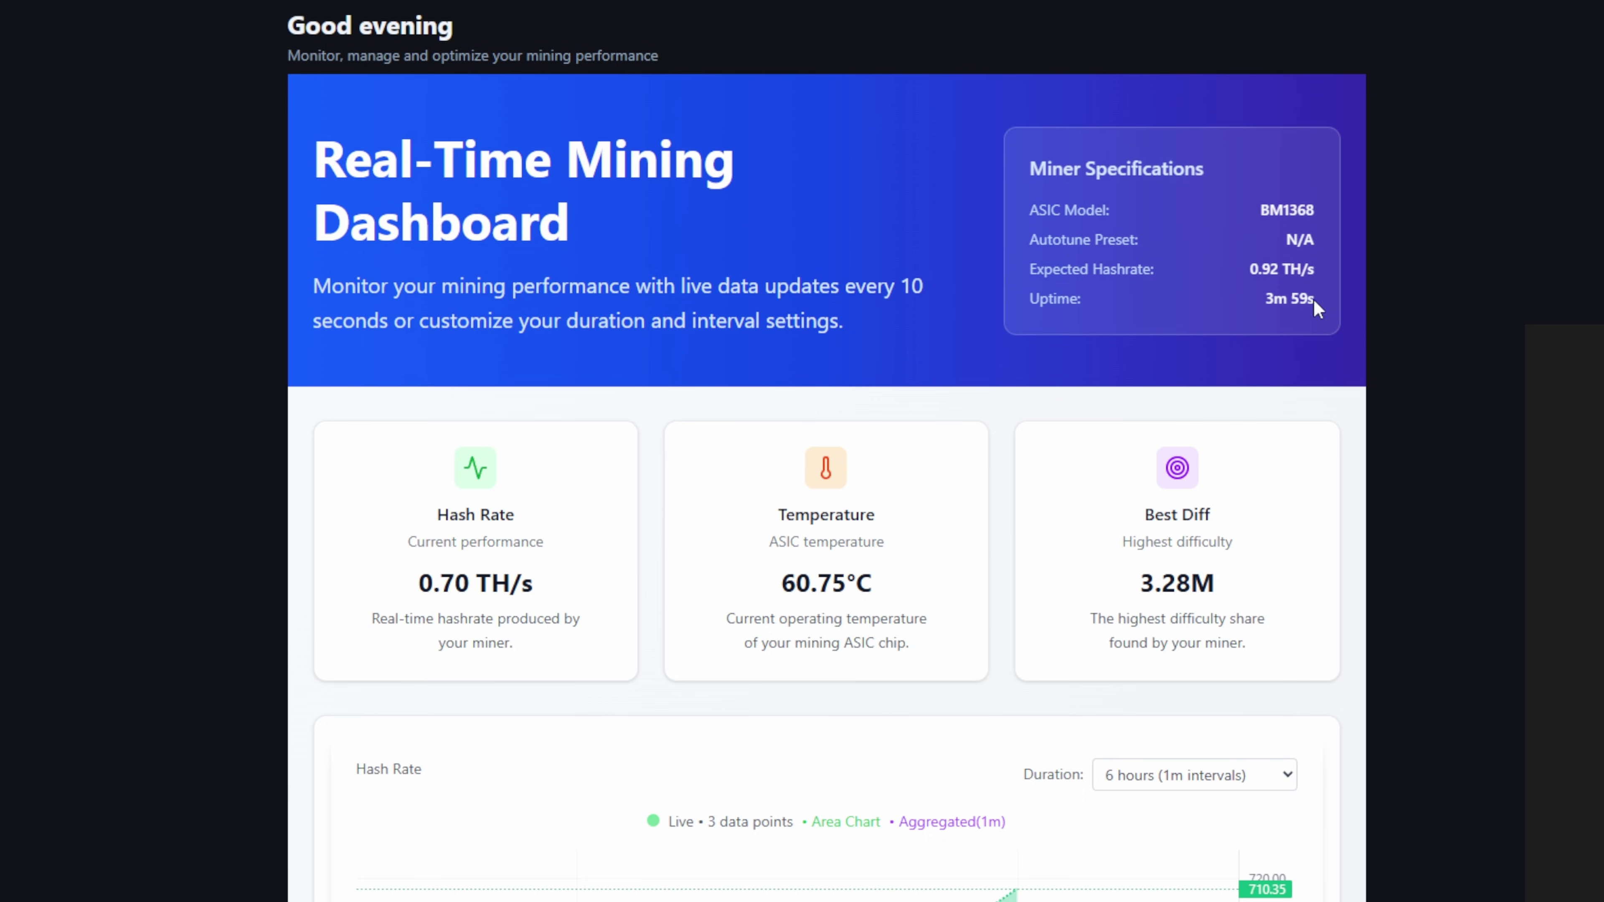
Check the ASIC model in the dashboard's miner specifications and open the Miners page.
left_click_drag(1263, 210, 1354, 214)
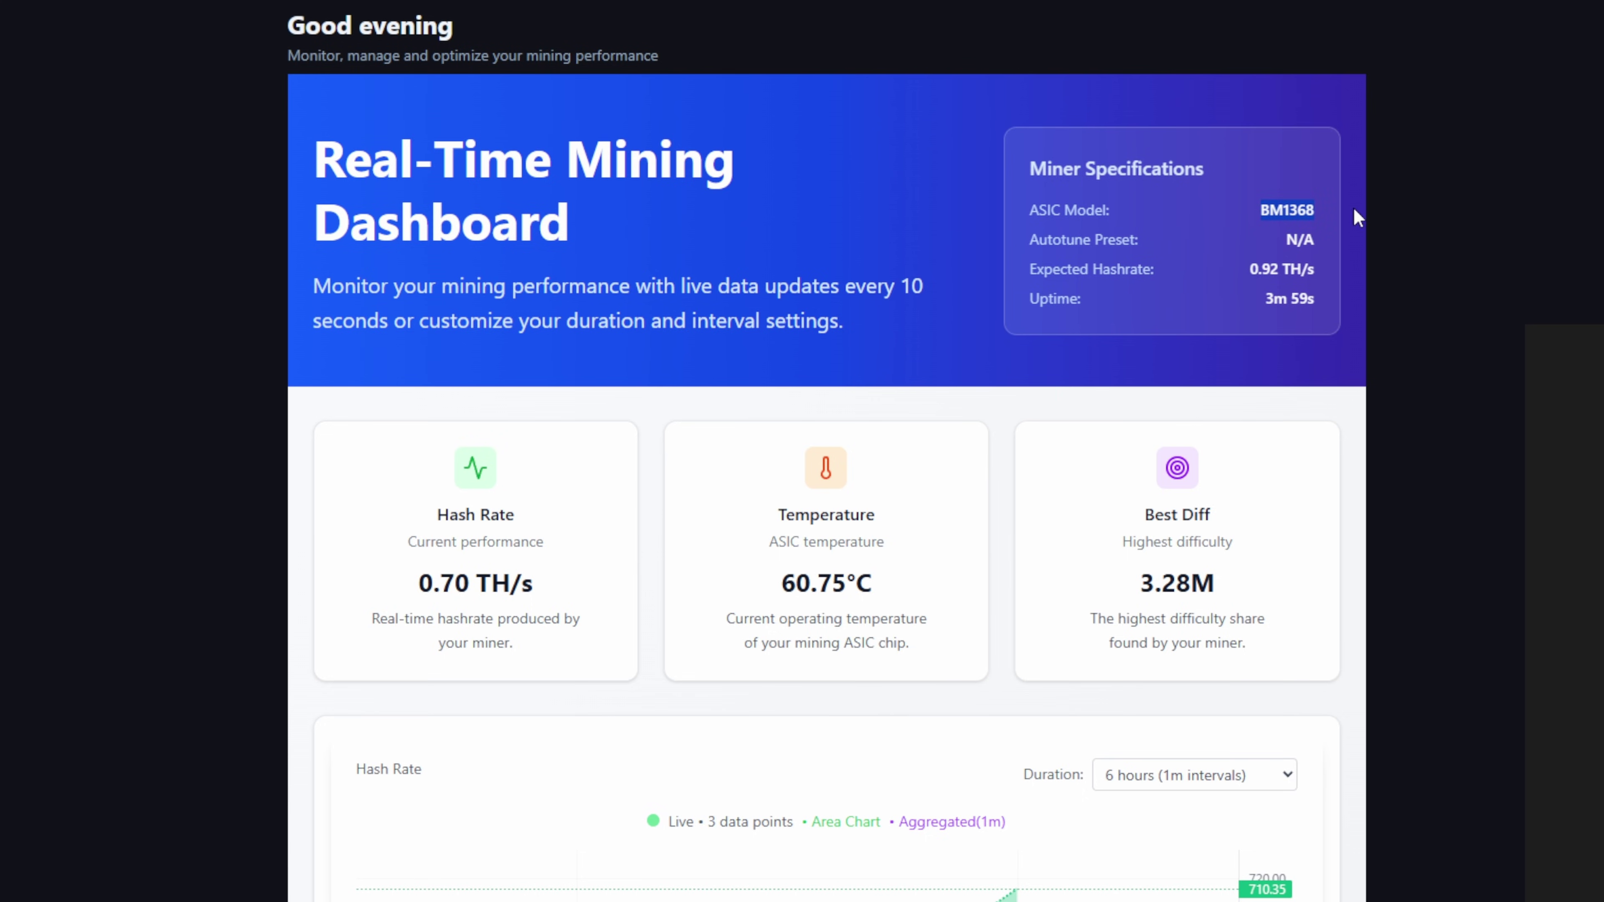
left_click(1410, 250)
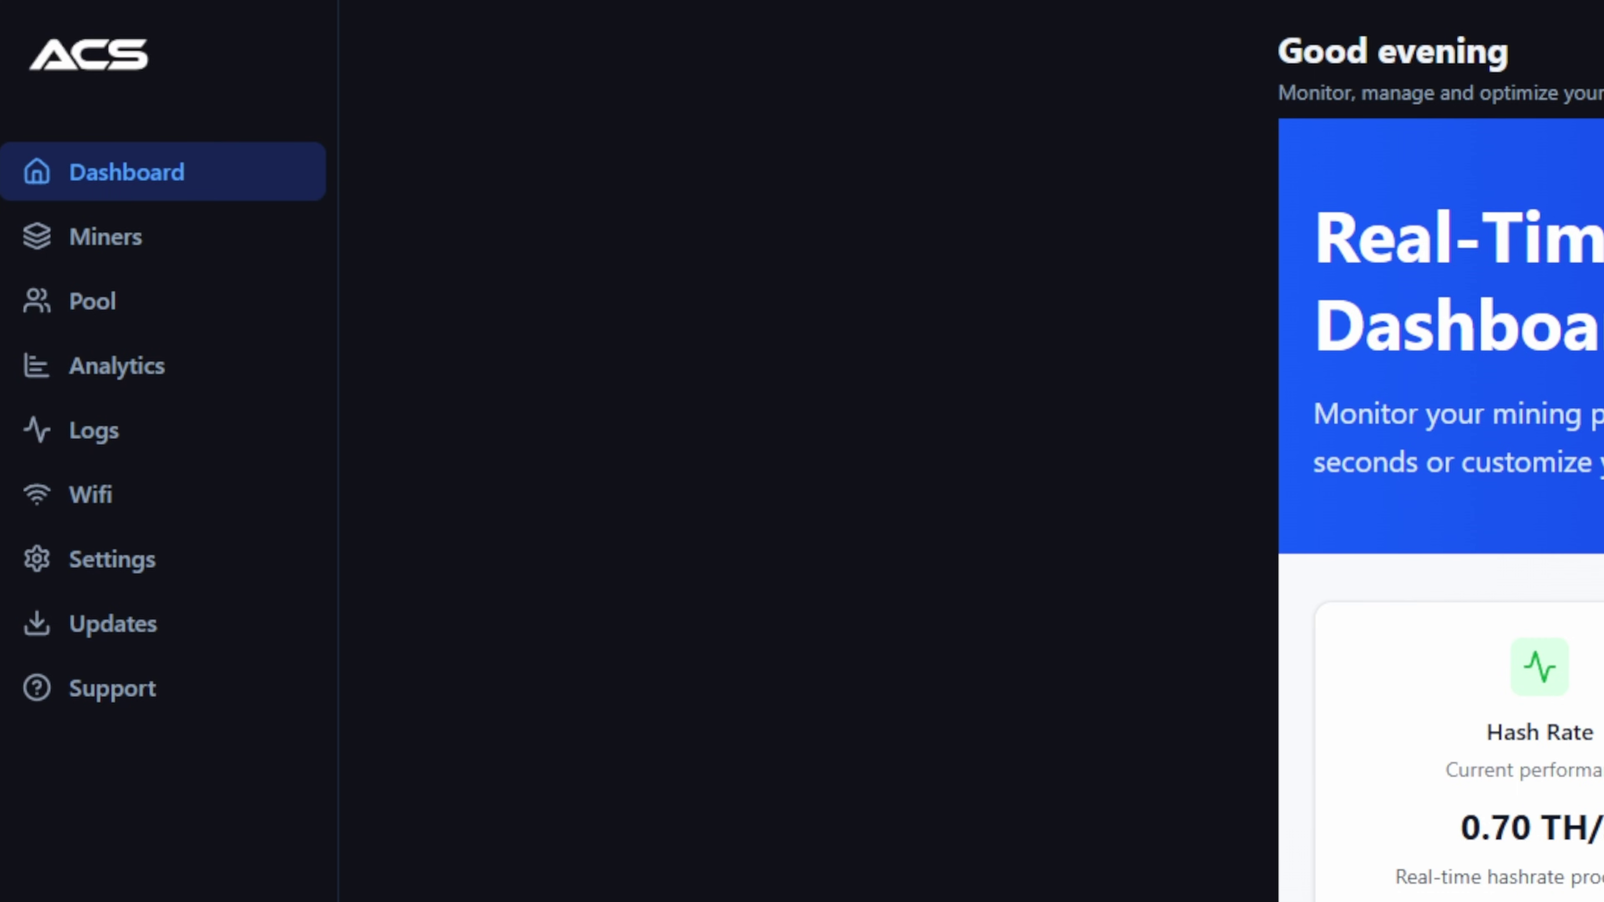
left_click(68, 239)
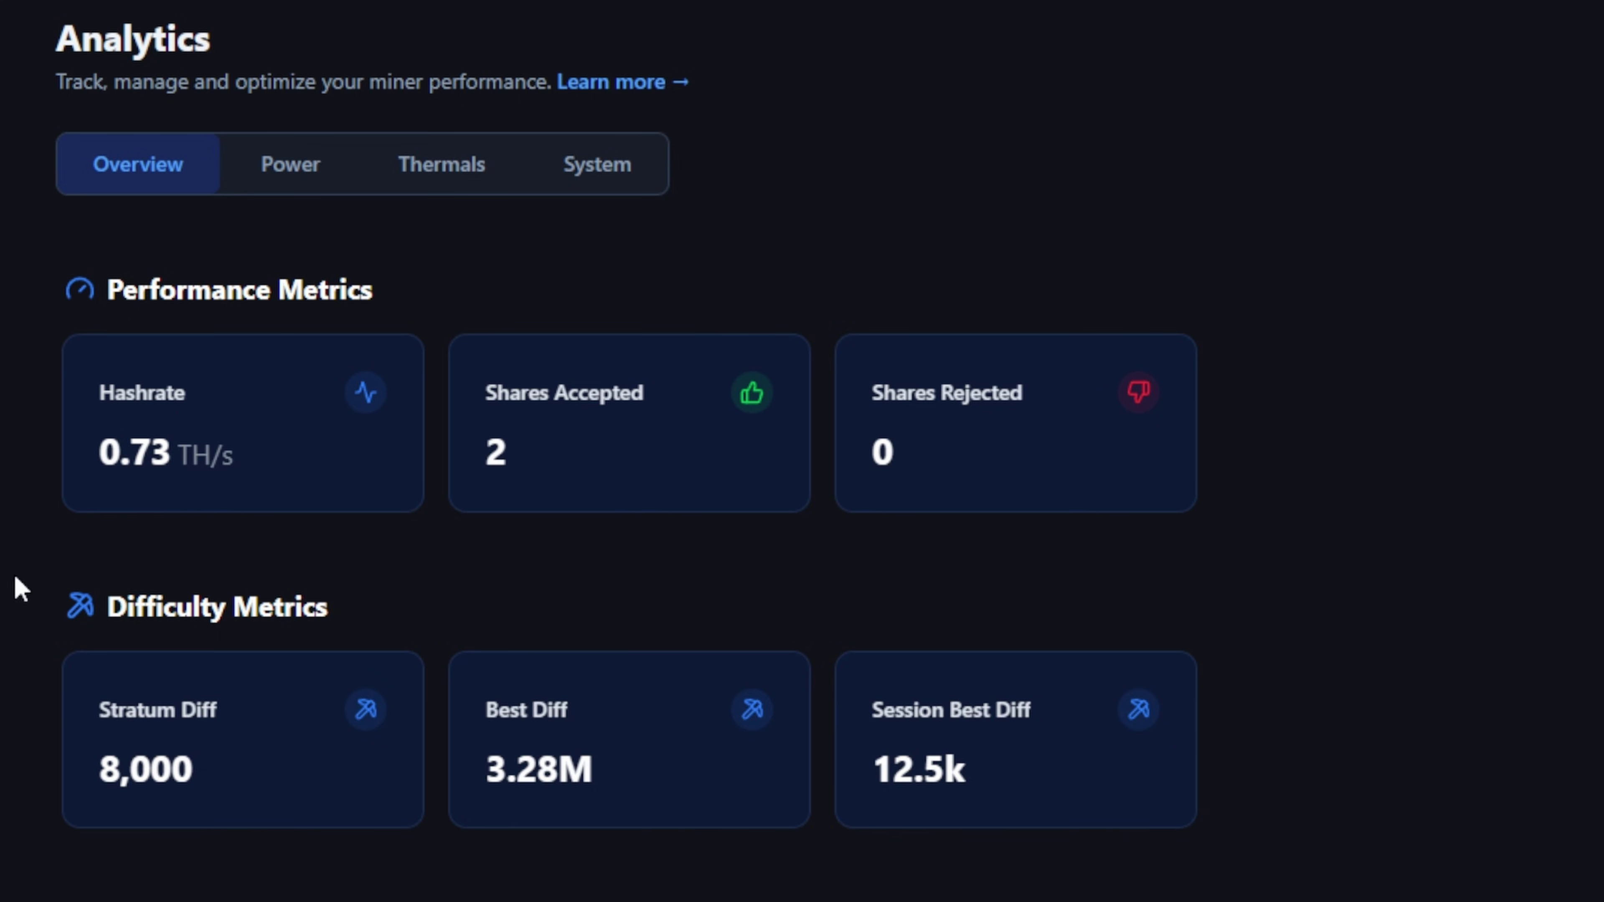
Review the miner's Power, Thermals and System analytics and return to the Overview.
left_click(306, 179)
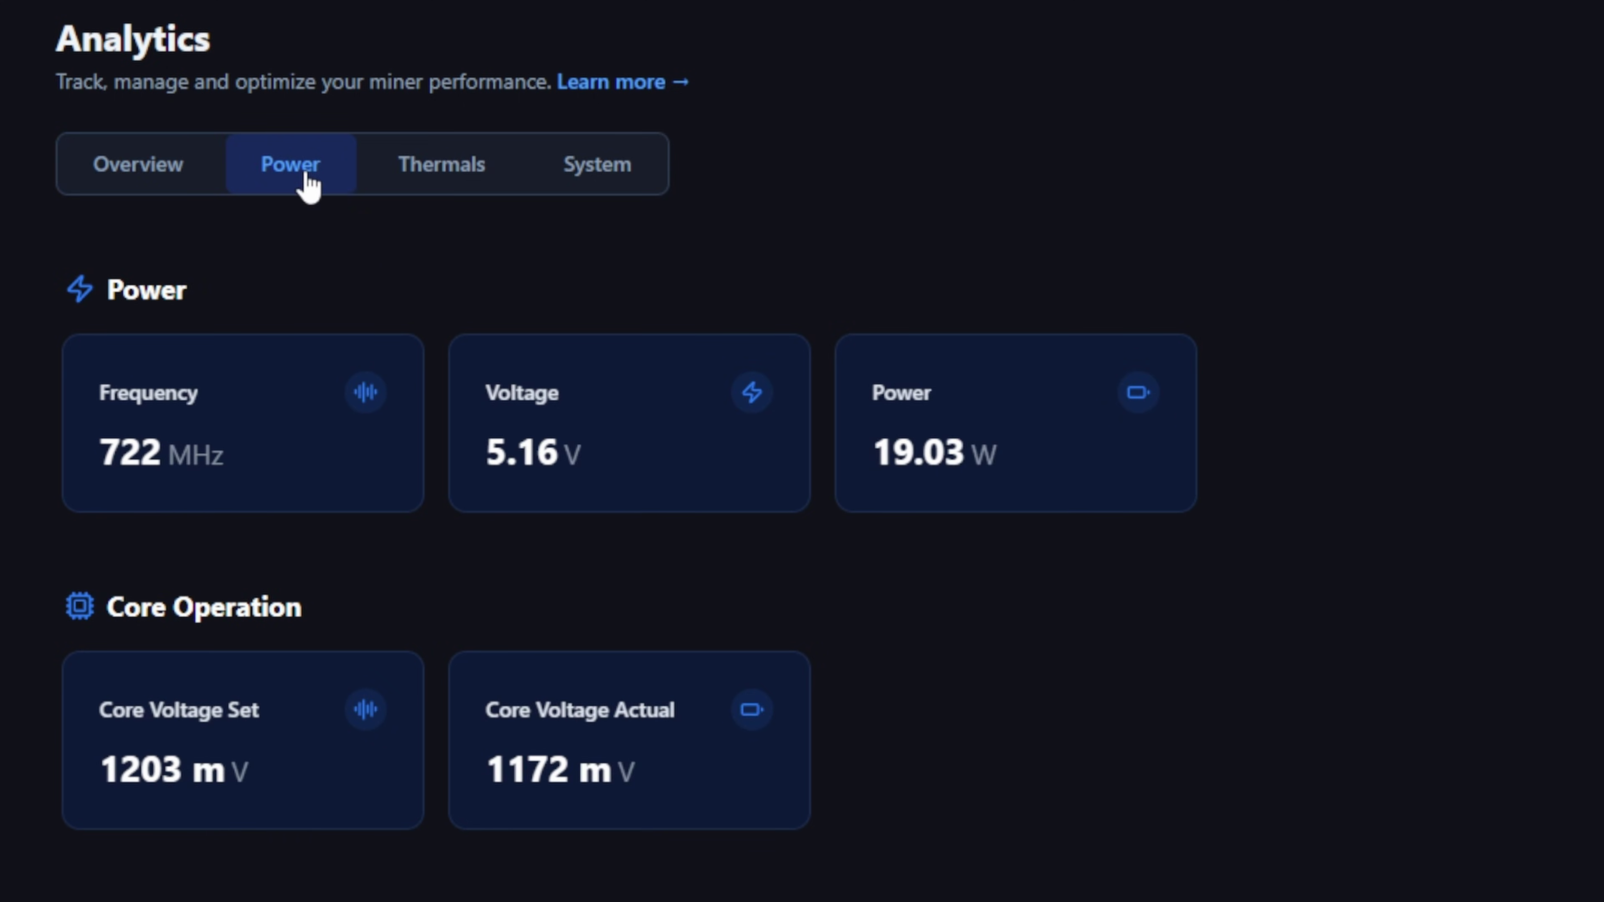
left_click(423, 177)
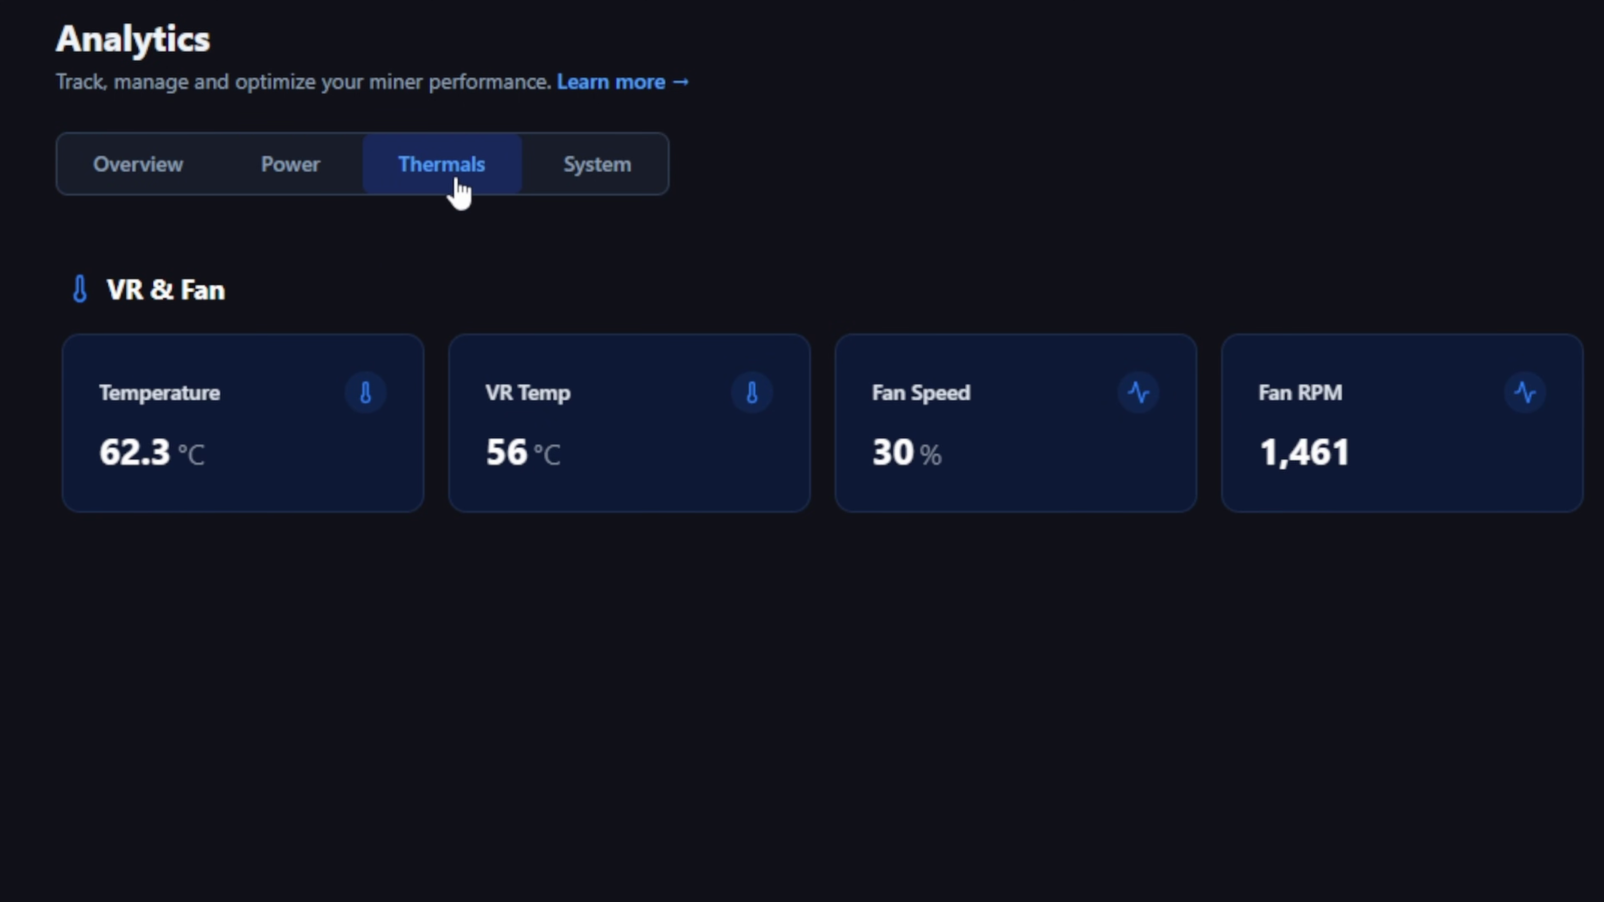
left_click(587, 188)
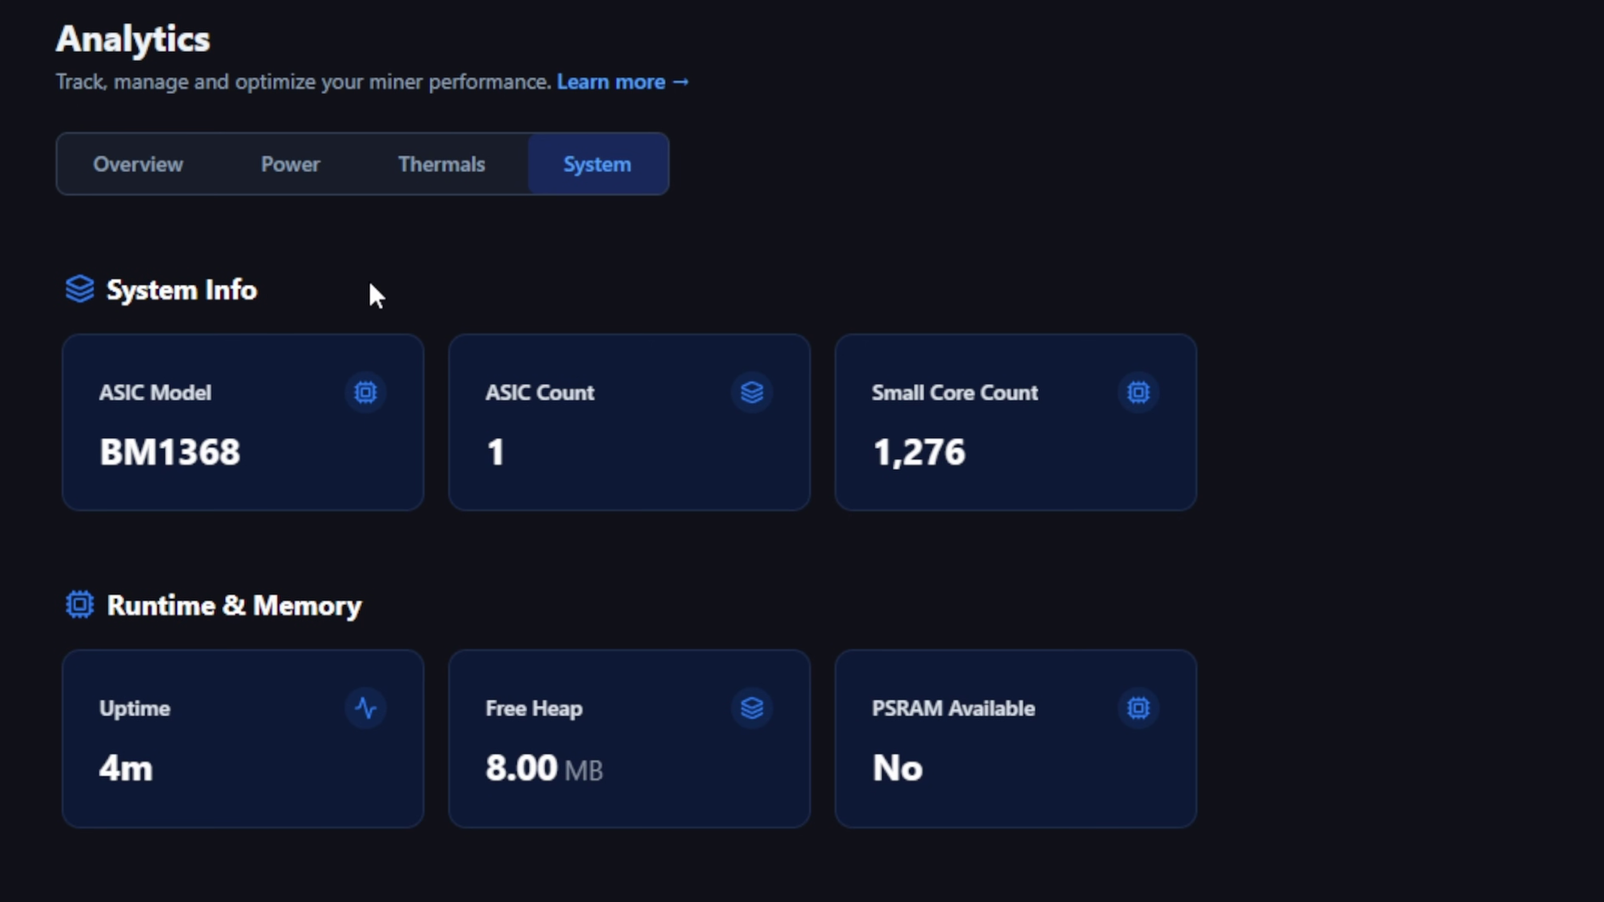
left_click(126, 162)
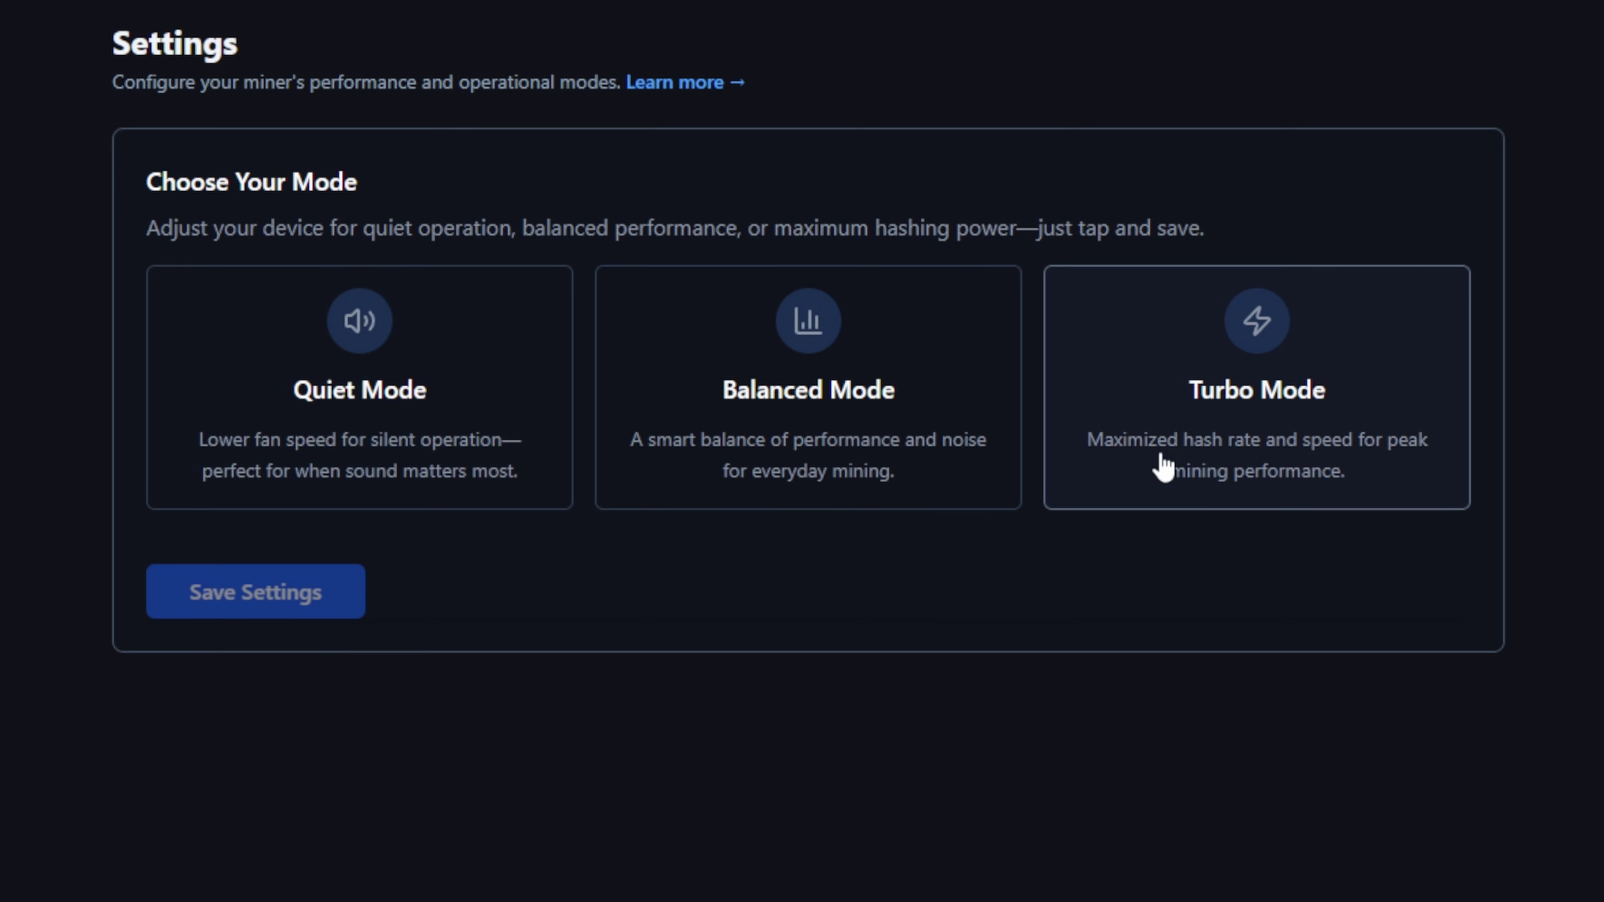
Switch the miner to Turbo Mode and save the settings.
left_click(1285, 446)
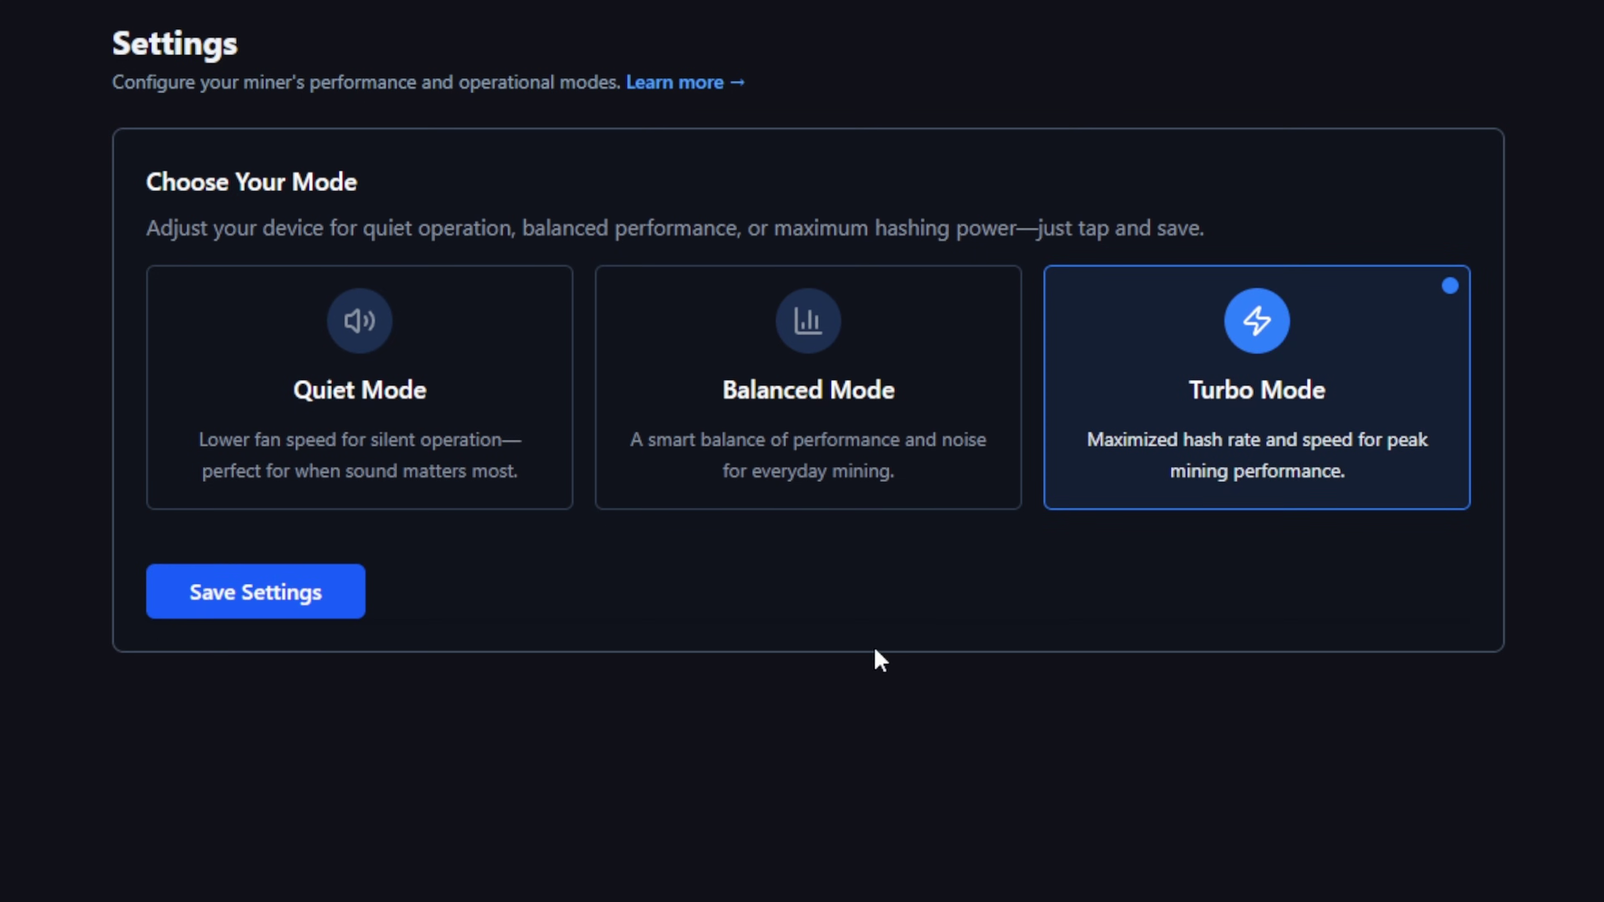
left_click(247, 608)
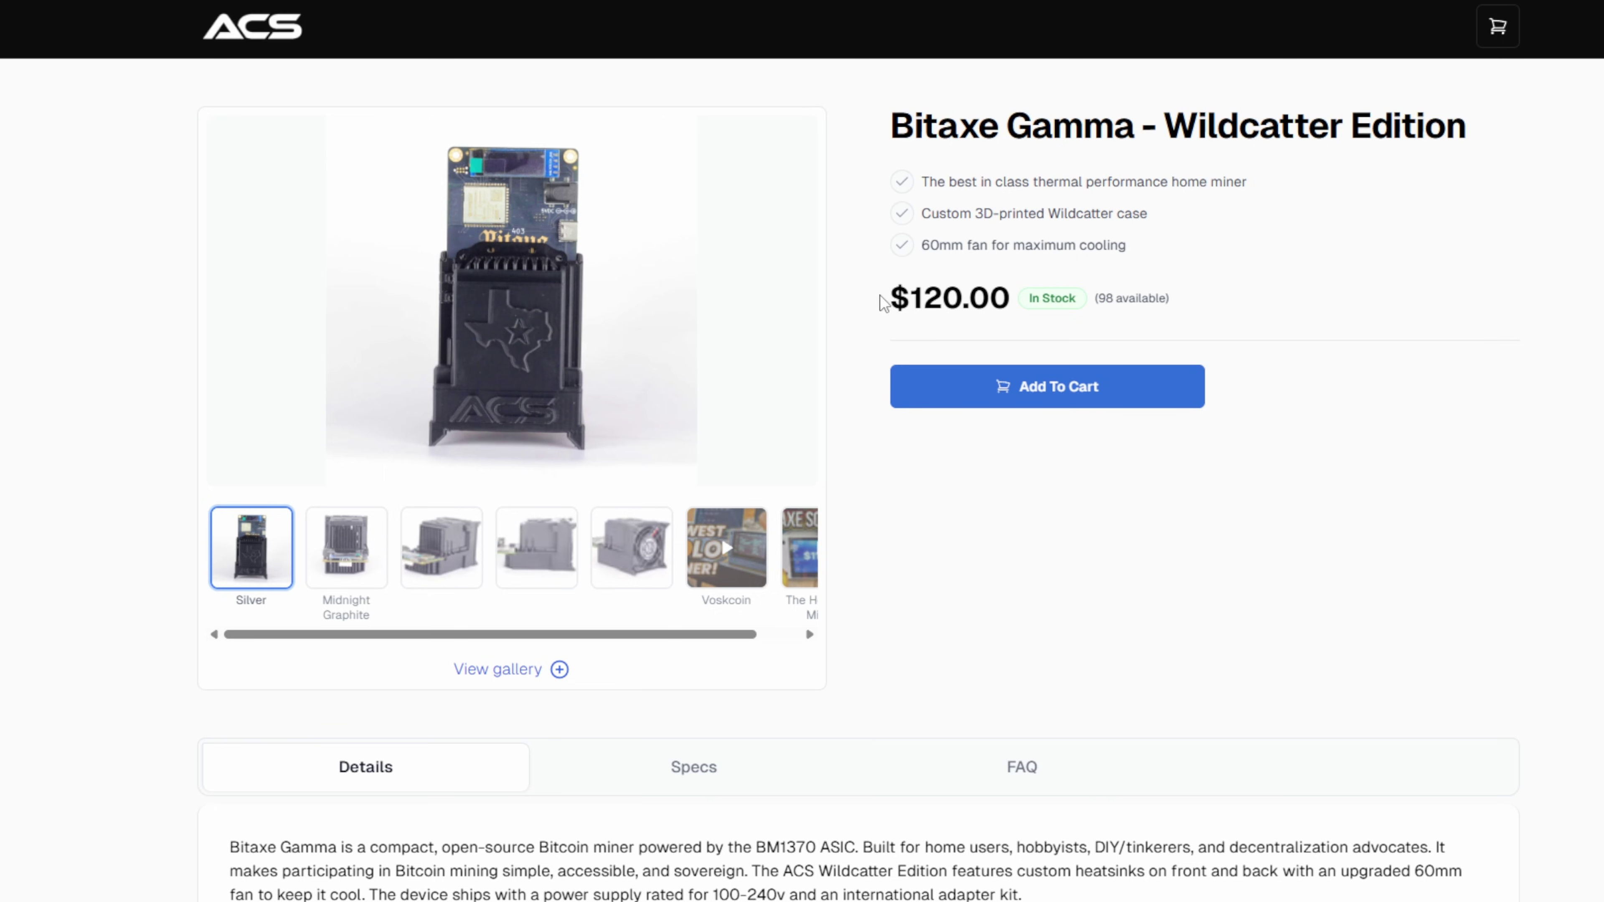
Check the price of the Bitaxe Gamma - Wildcatter Edition on the ACS store page.
left_click_drag(881, 297, 1006, 278)
left_click(1306, 446)
left_click_drag(1010, 297, 865, 294)
left_click(1283, 474)
Open the product's specification comparison and examine the Supra and Gamma columns.
scroll(1190, 604, "down", 5)
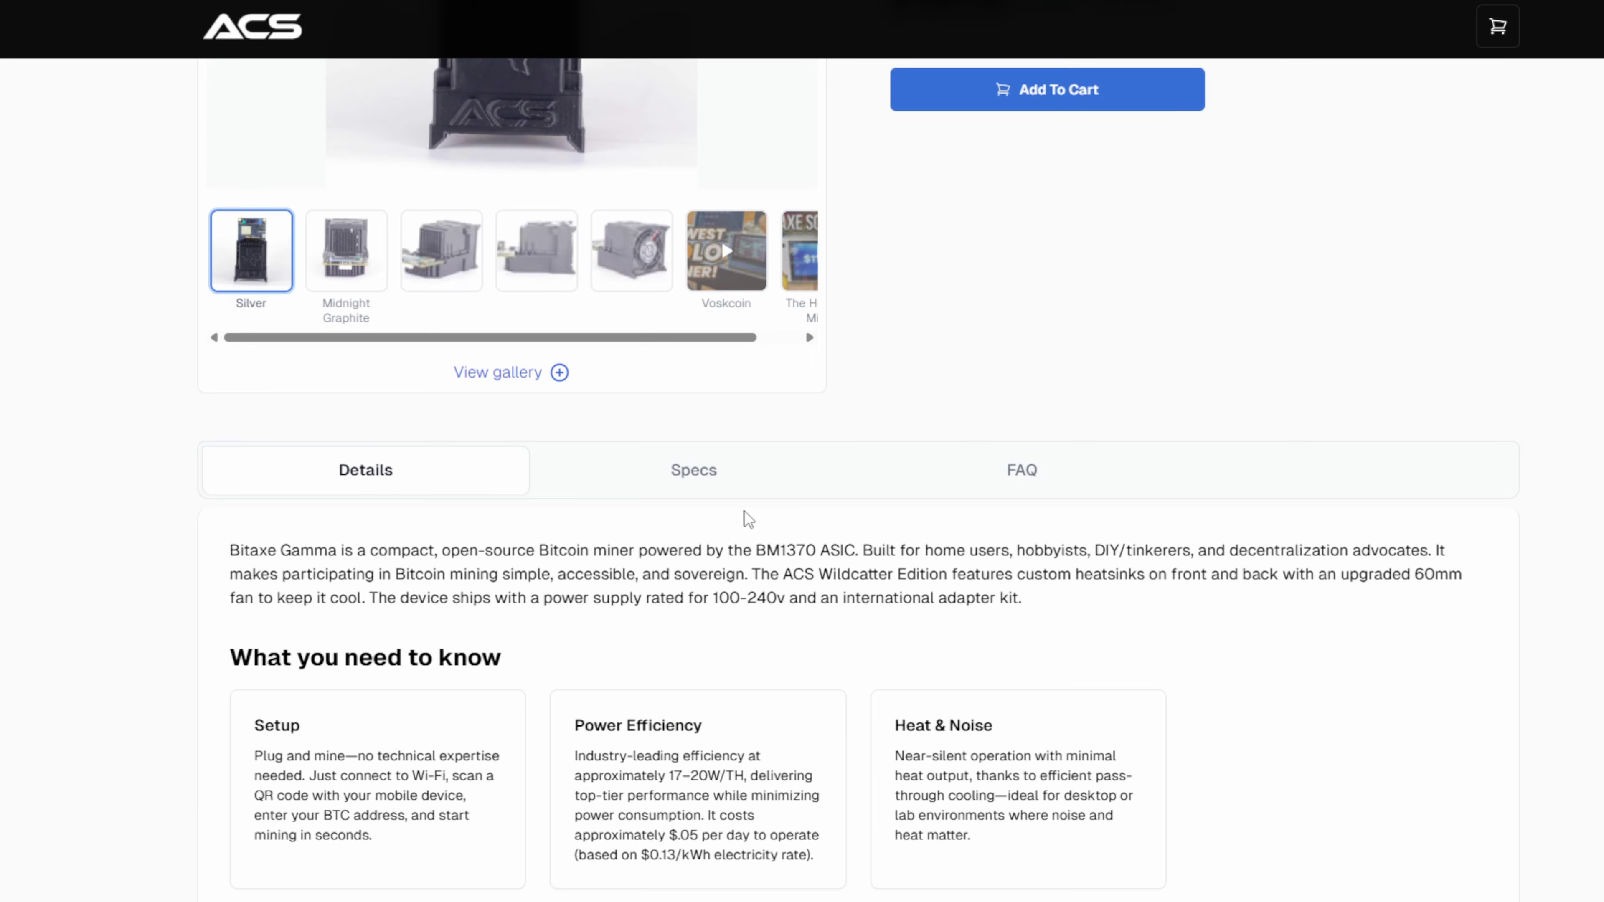
left_click(691, 487)
scroll(791, 764, "down", 1)
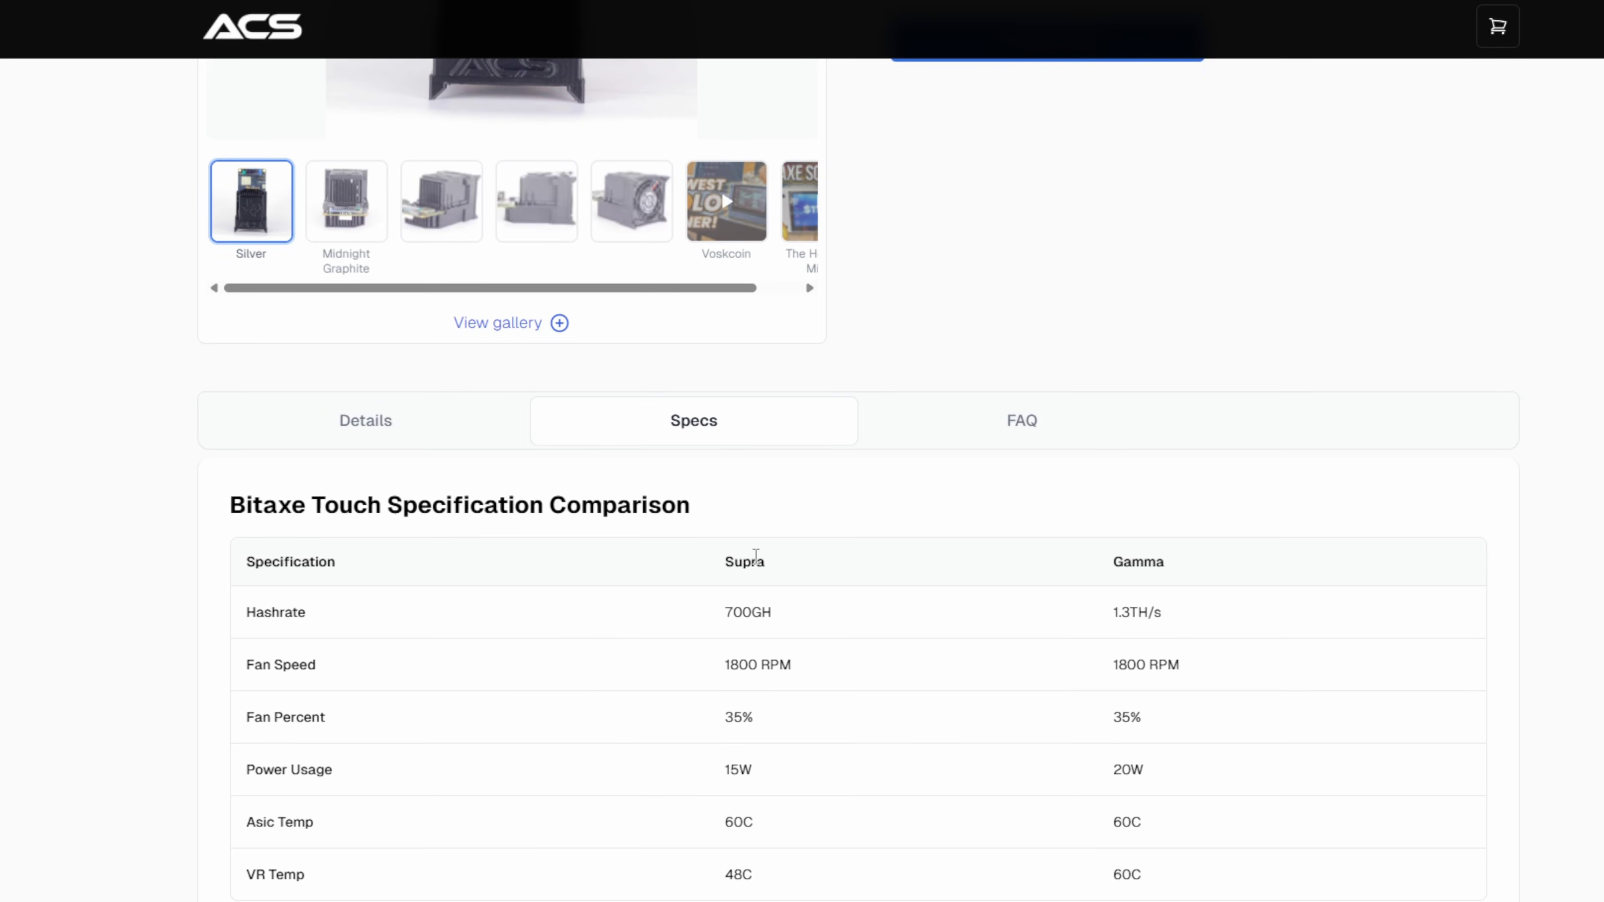
scroll(755, 556, "down", 6)
double_click(745, 269)
left_click_drag(745, 269, 1207, 253)
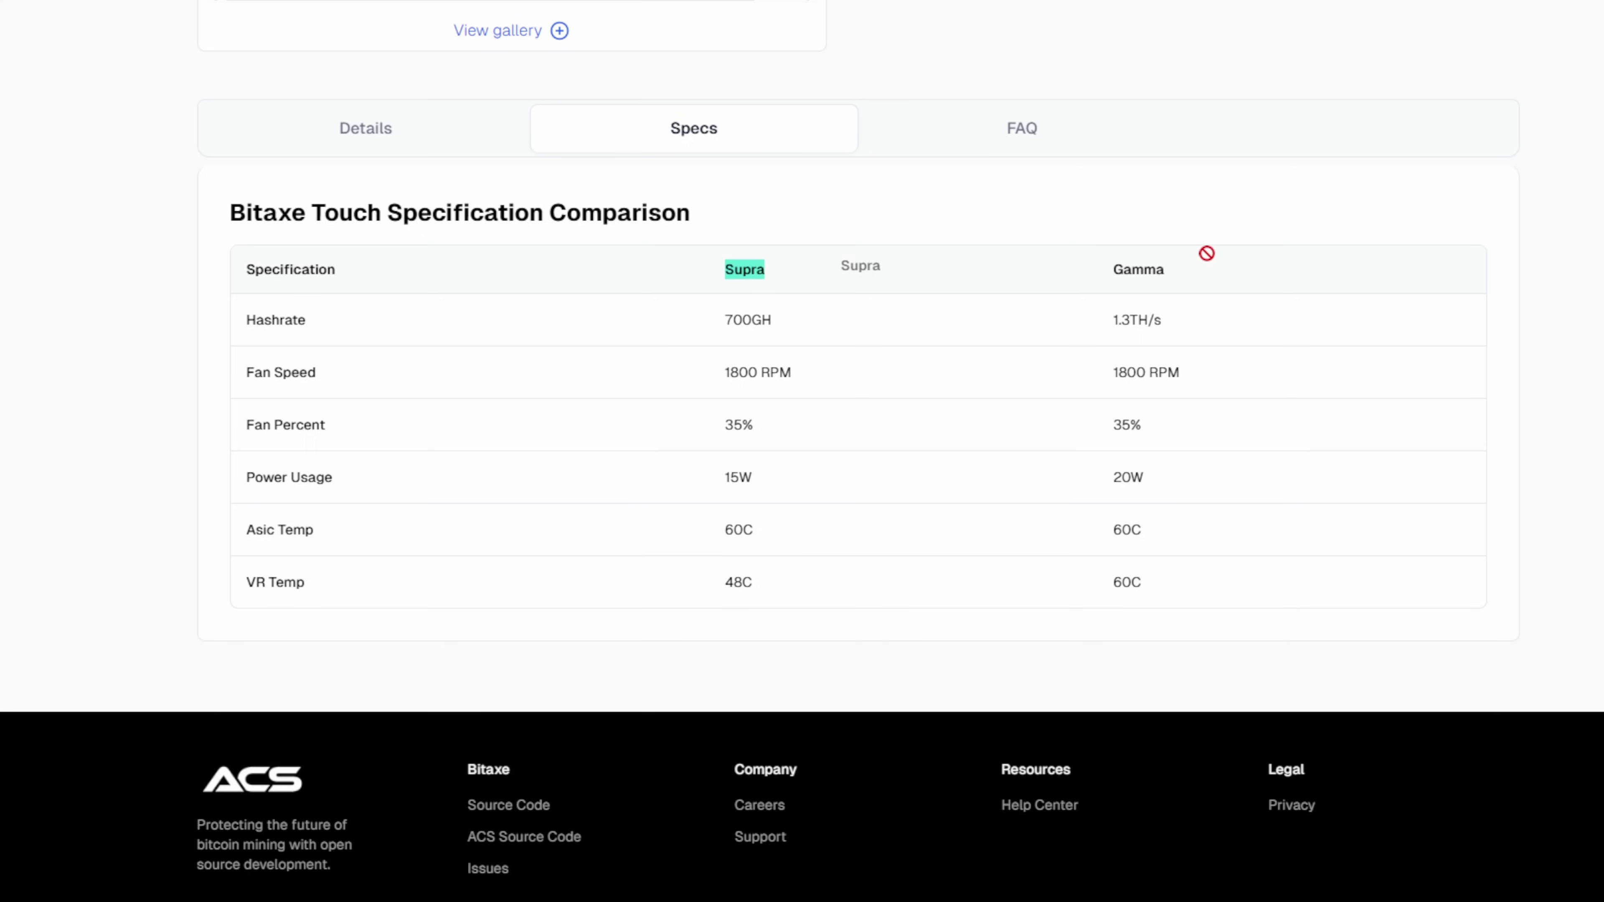
left_click(1034, 291)
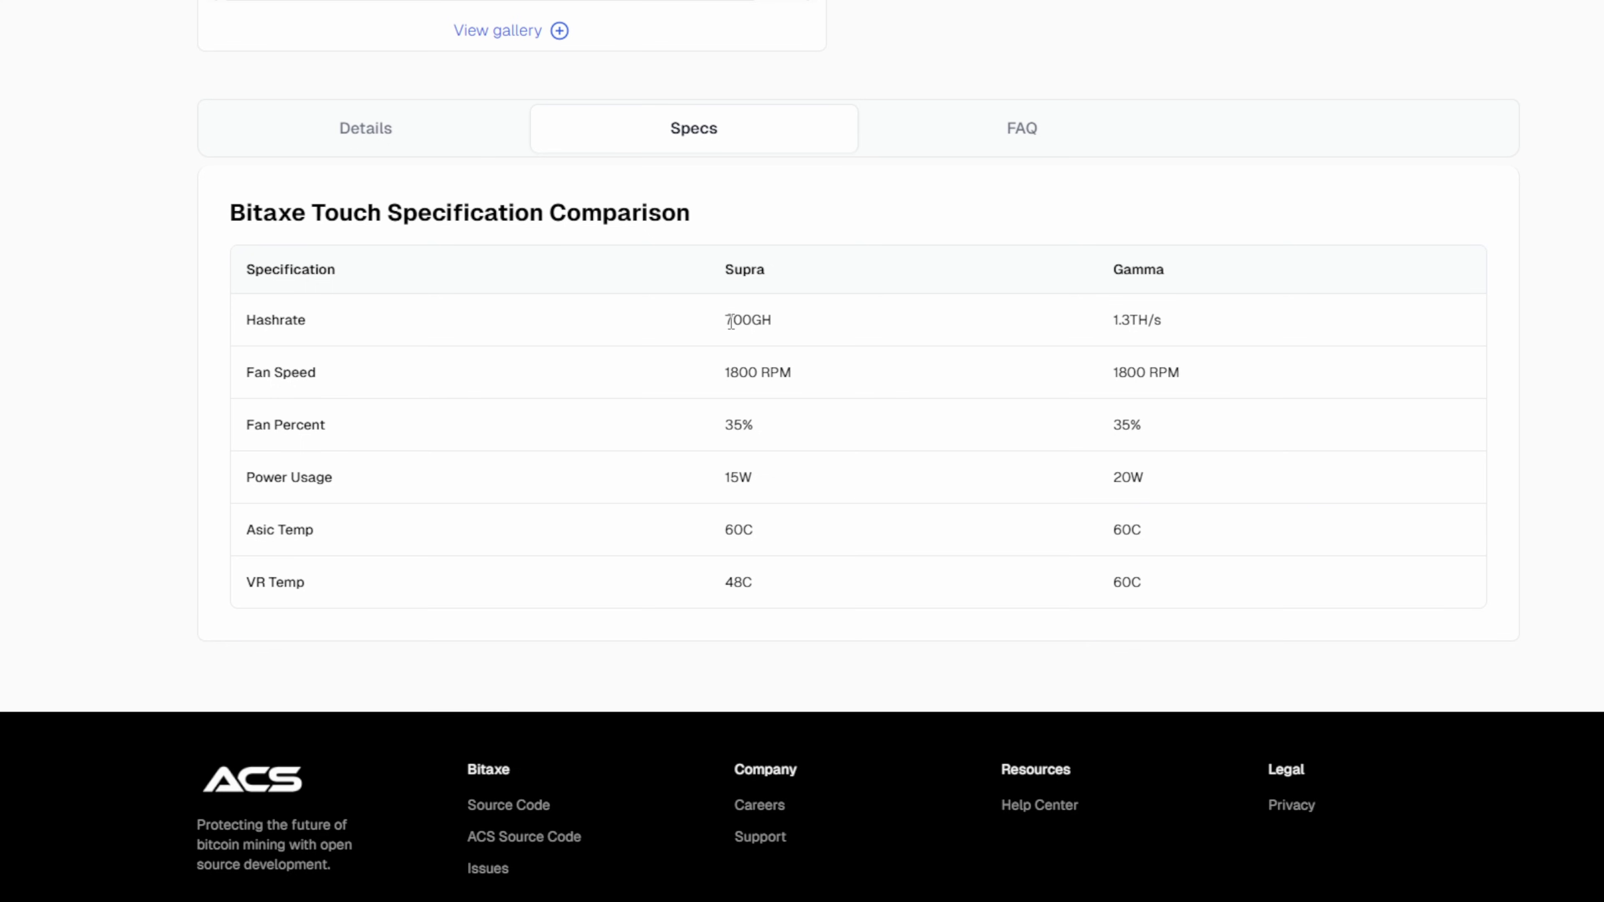
Read the Supra's hashrate, fan speed, fan percent and power usage in the comparison table.
left_click_drag(724, 319, 777, 319)
left_click_drag(726, 373, 760, 372)
left_click(748, 425)
left_click_drag(755, 432, 746, 482)
left_click(707, 591)
scroll(784, 497, "up", 10)
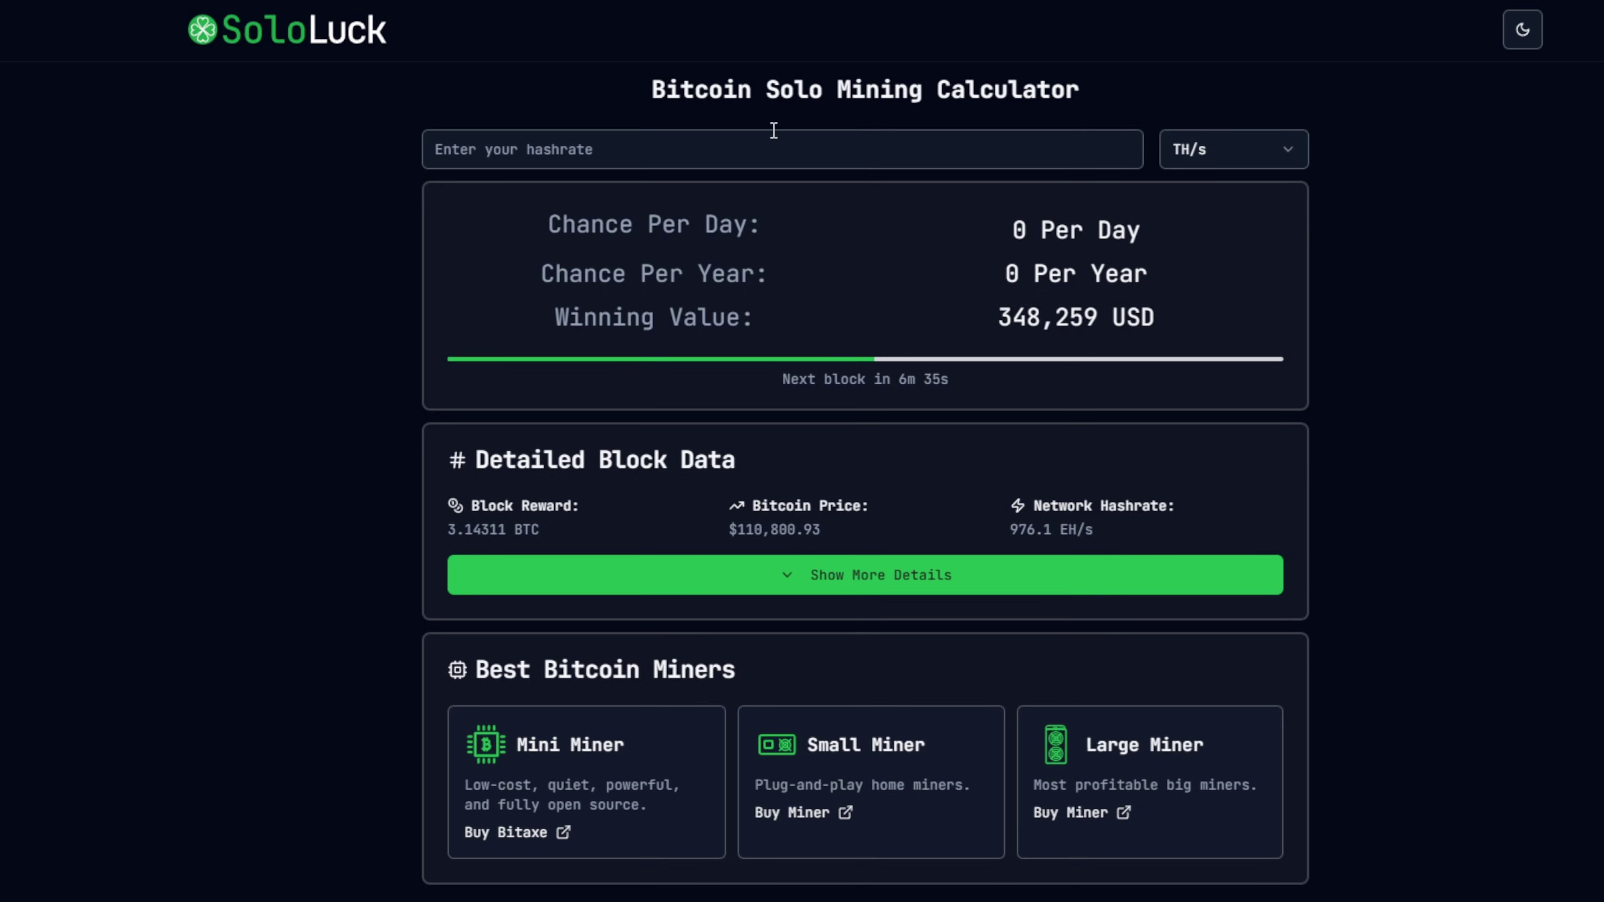
In the SoloLuck solo mining calculator, set the hashrate to 700 with GH/s as the unit.
left_click(753, 150)
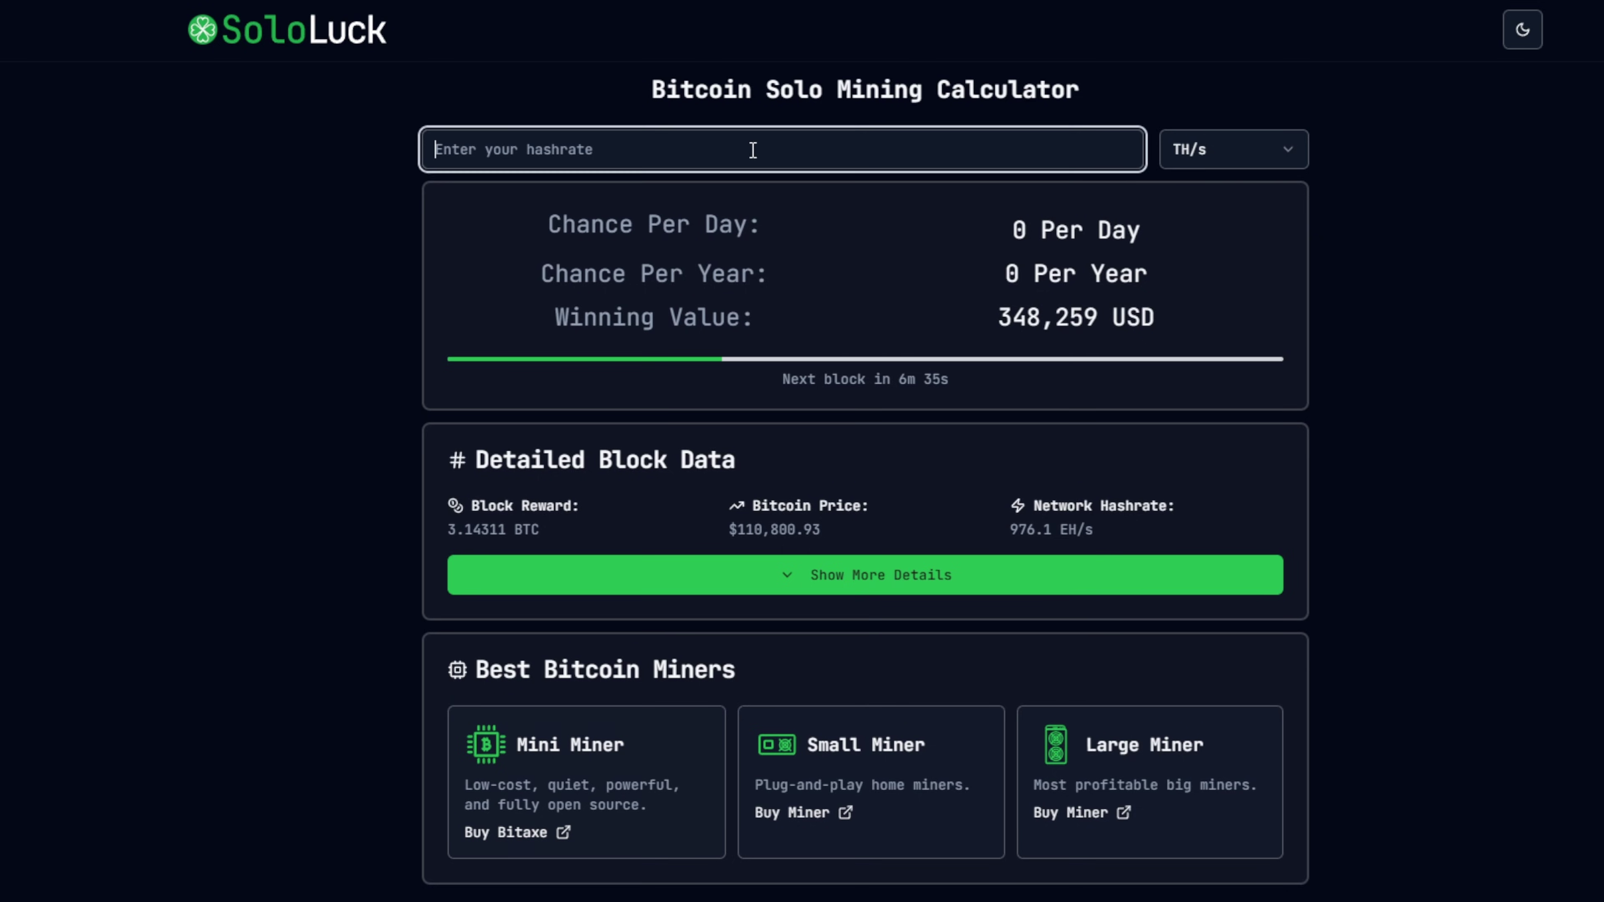
left_click(1222, 155)
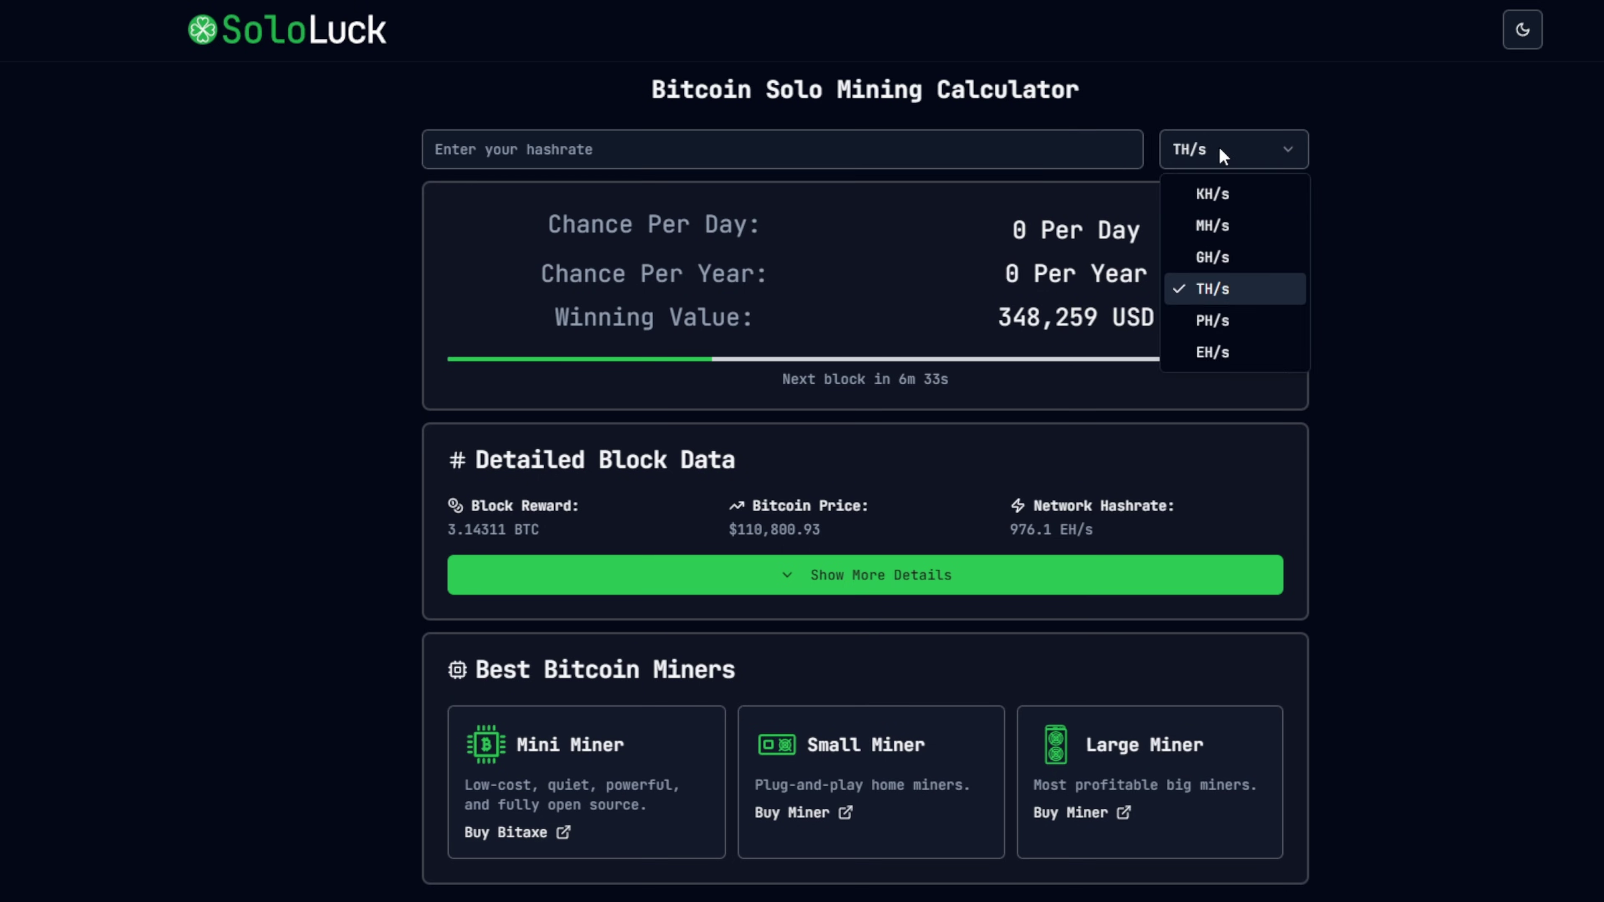
left_click(1229, 263)
left_click(619, 151)
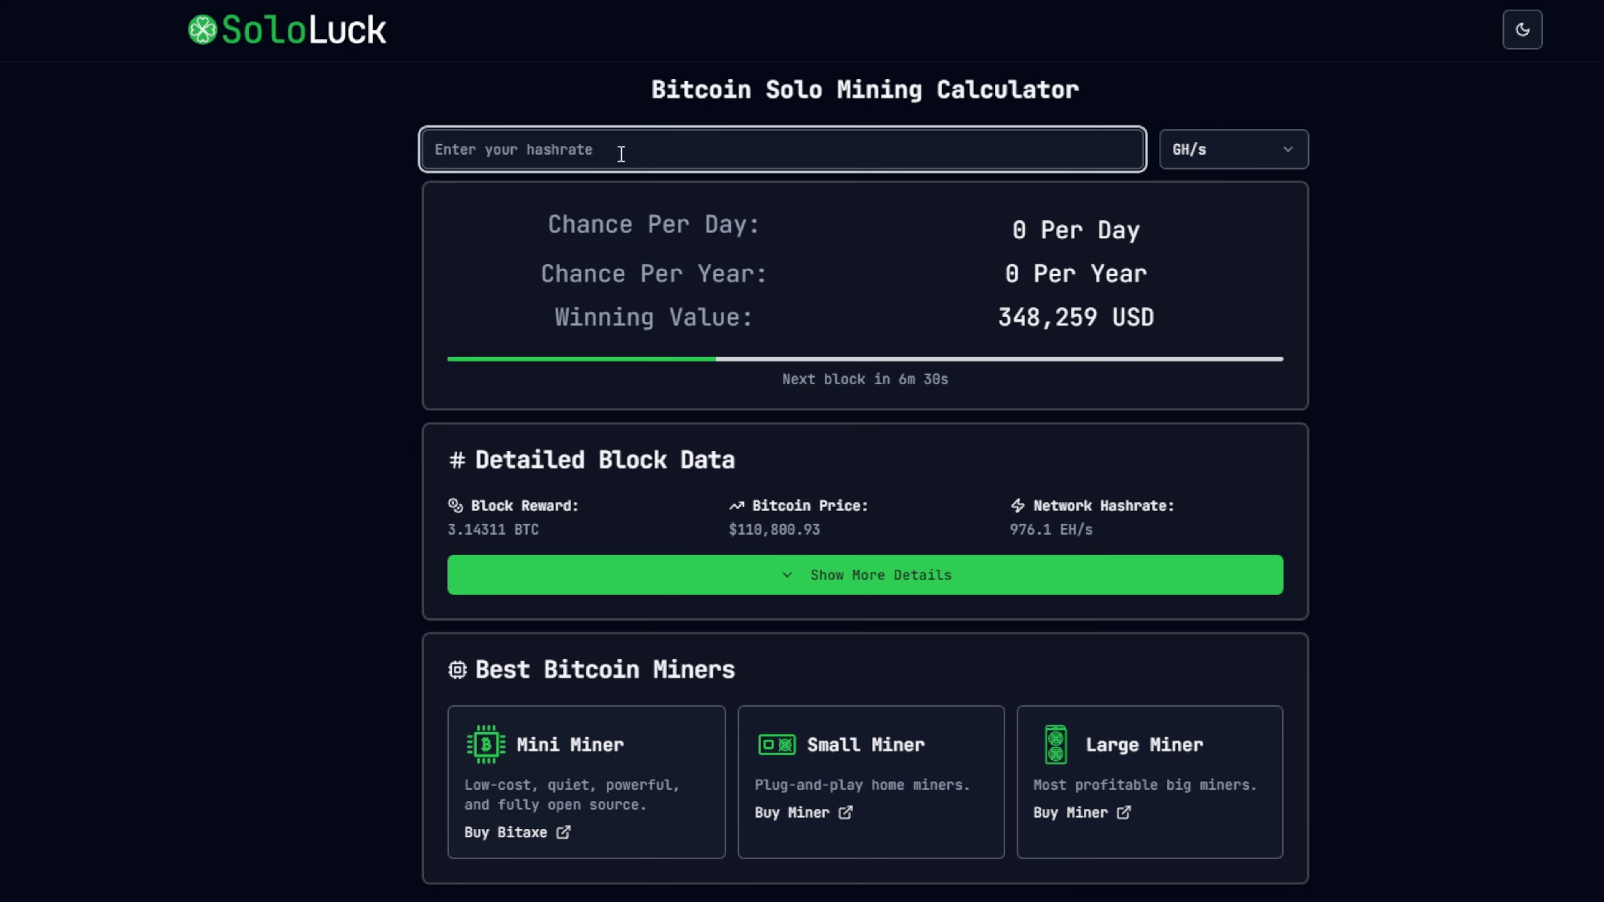
type("700")
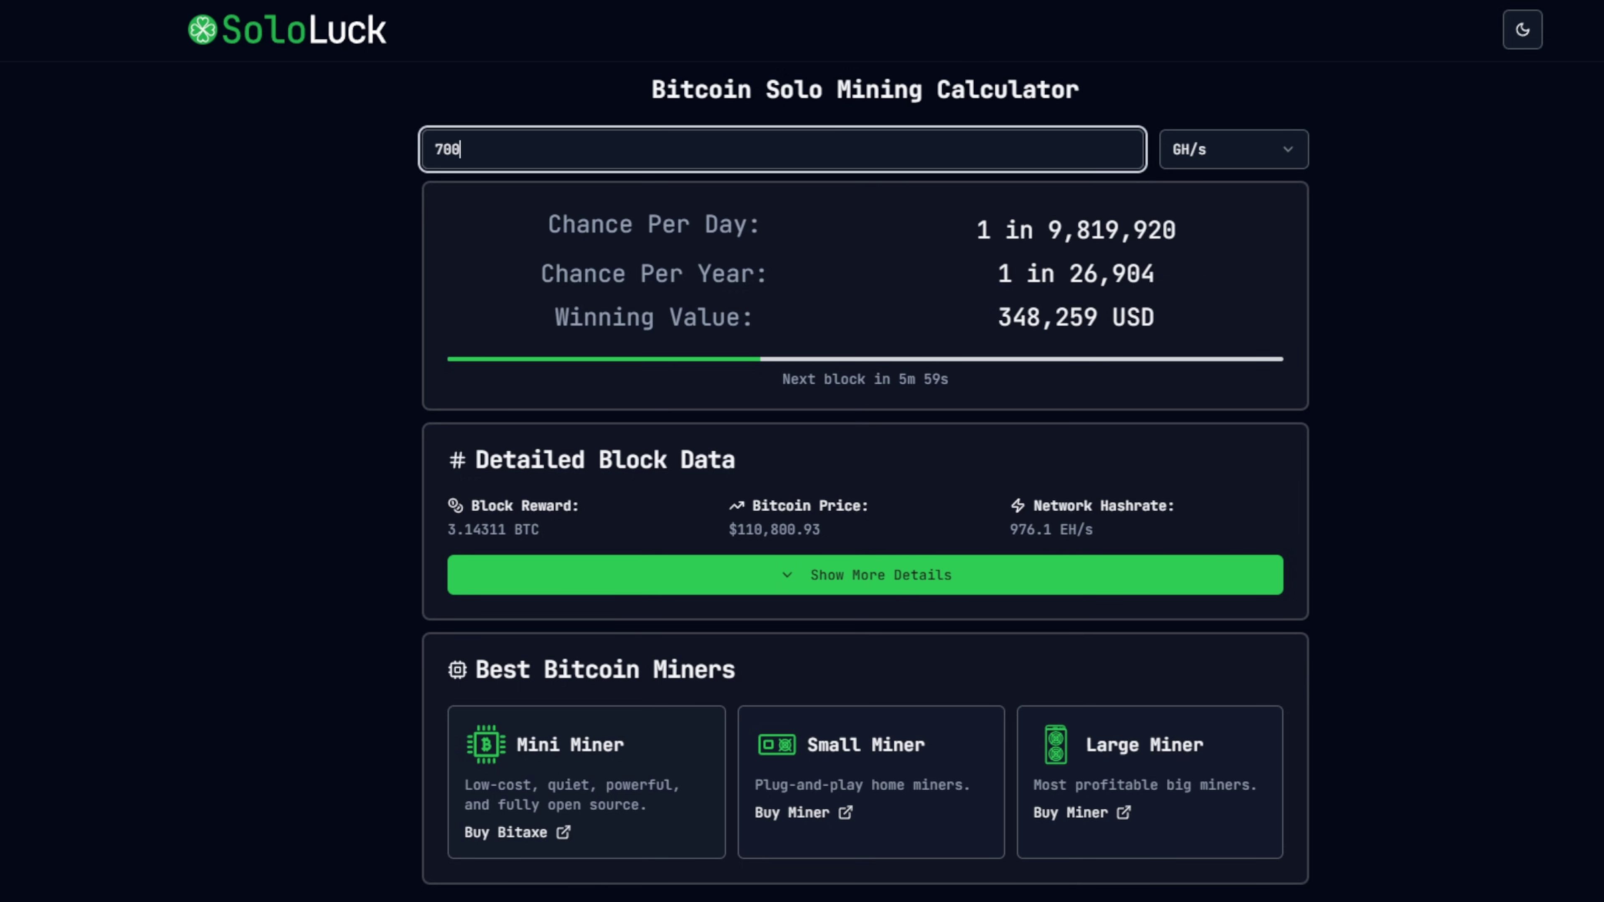
Examine the calculated chance per year and the winning value for the entered hashrate.
left_click_drag(464, 152, 407, 161)
left_click_drag(572, 278, 817, 269)
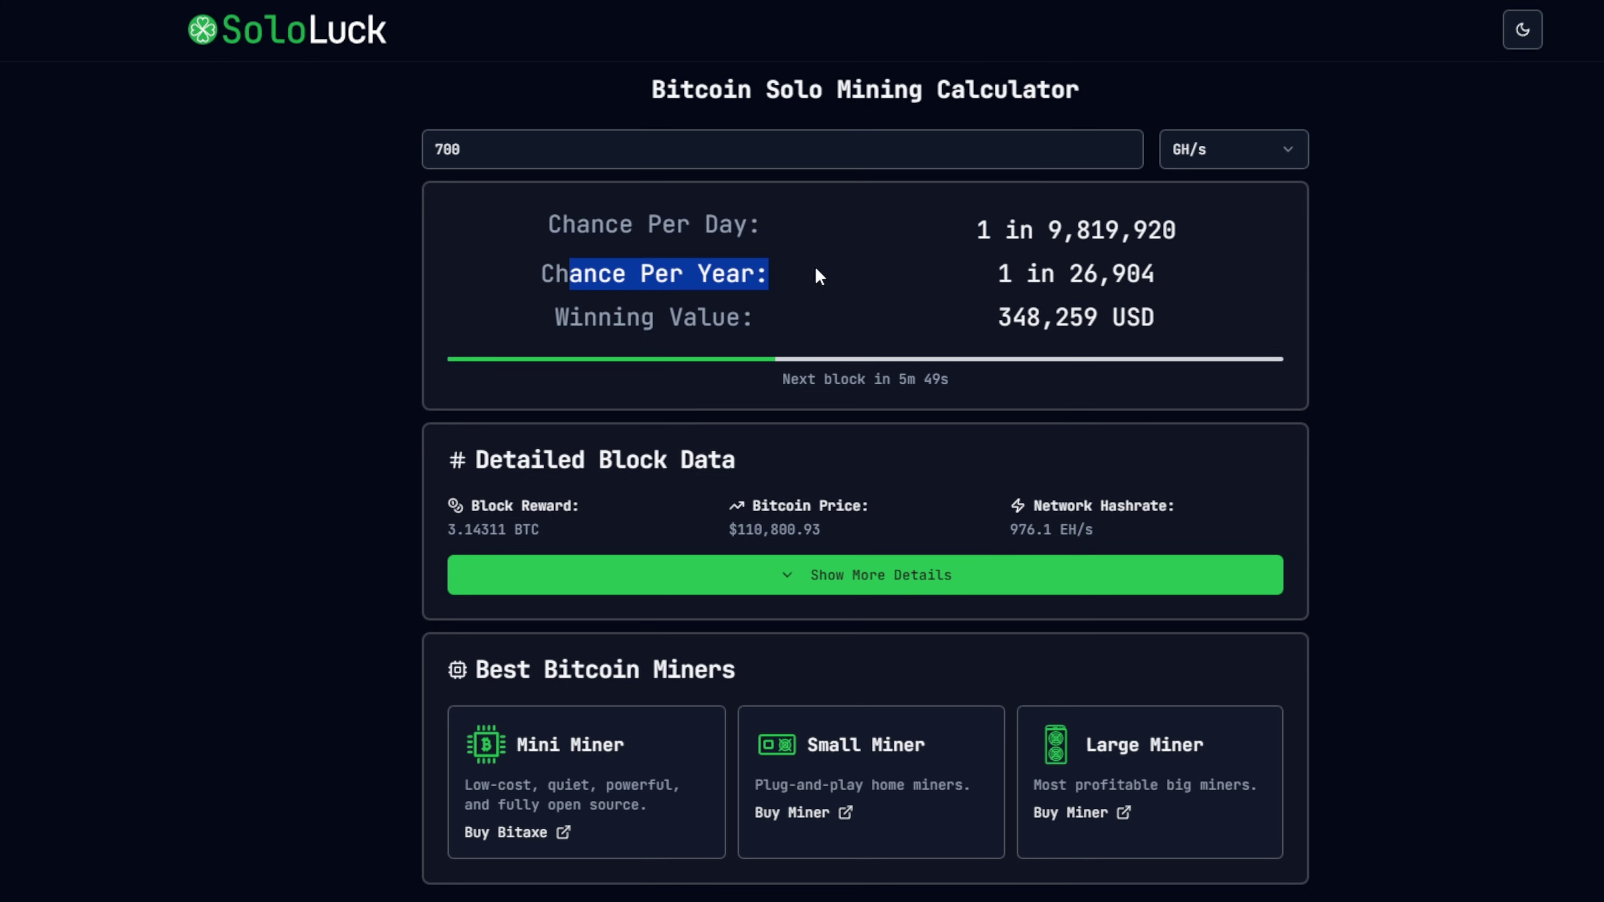
left_click_drag(994, 271, 1186, 278)
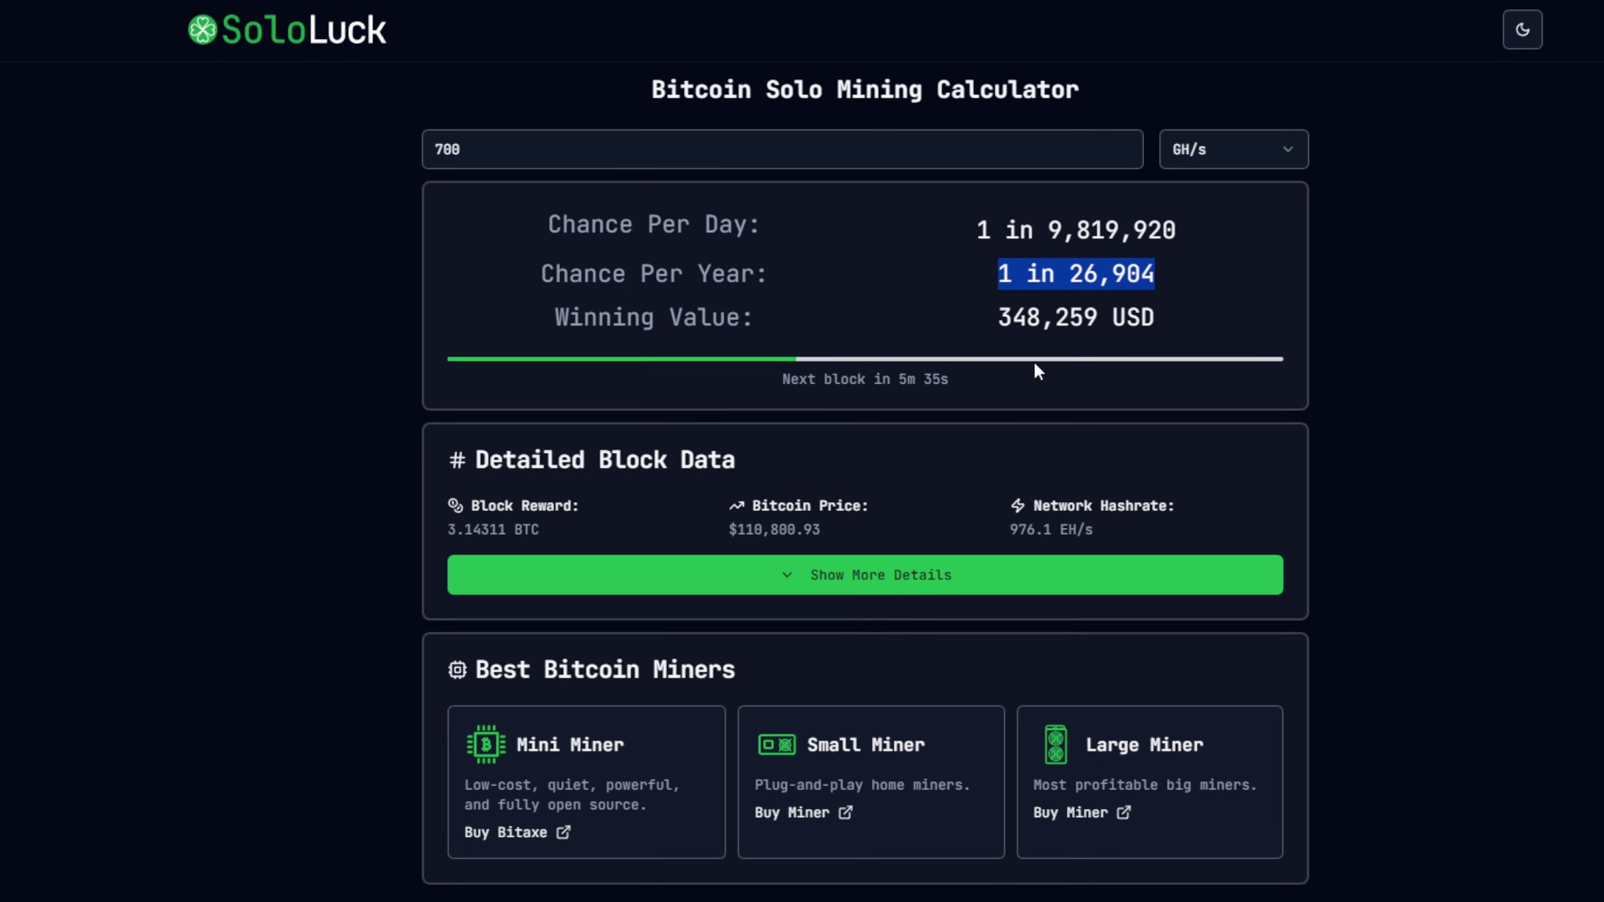
left_click(1007, 328)
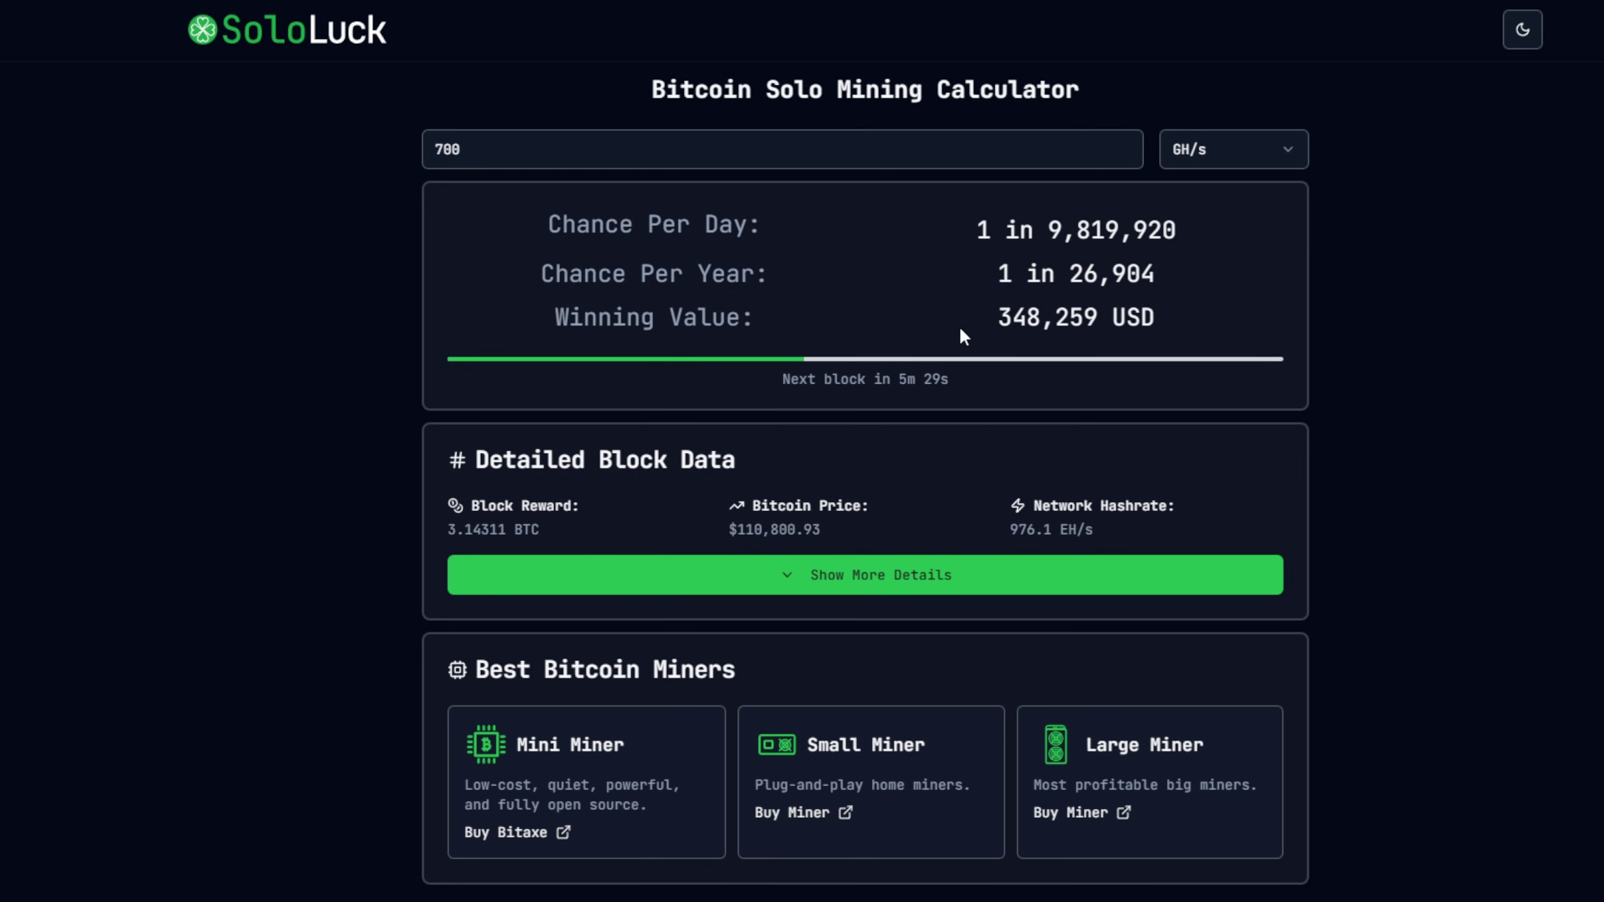
left_click_drag(569, 319, 1127, 321)
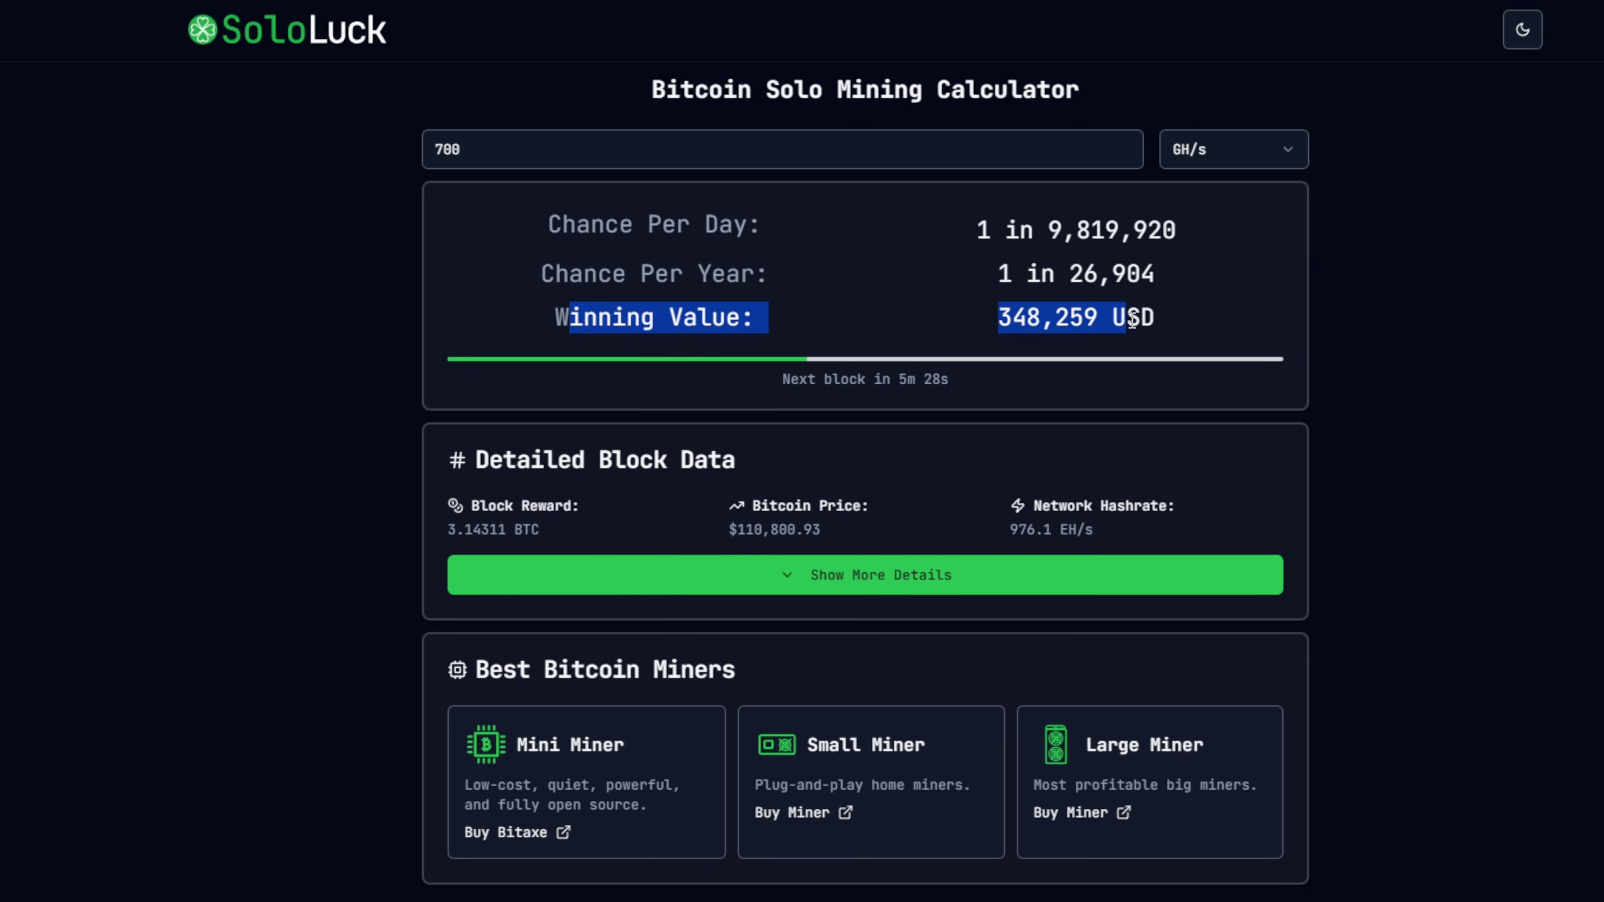
left_click(1184, 335)
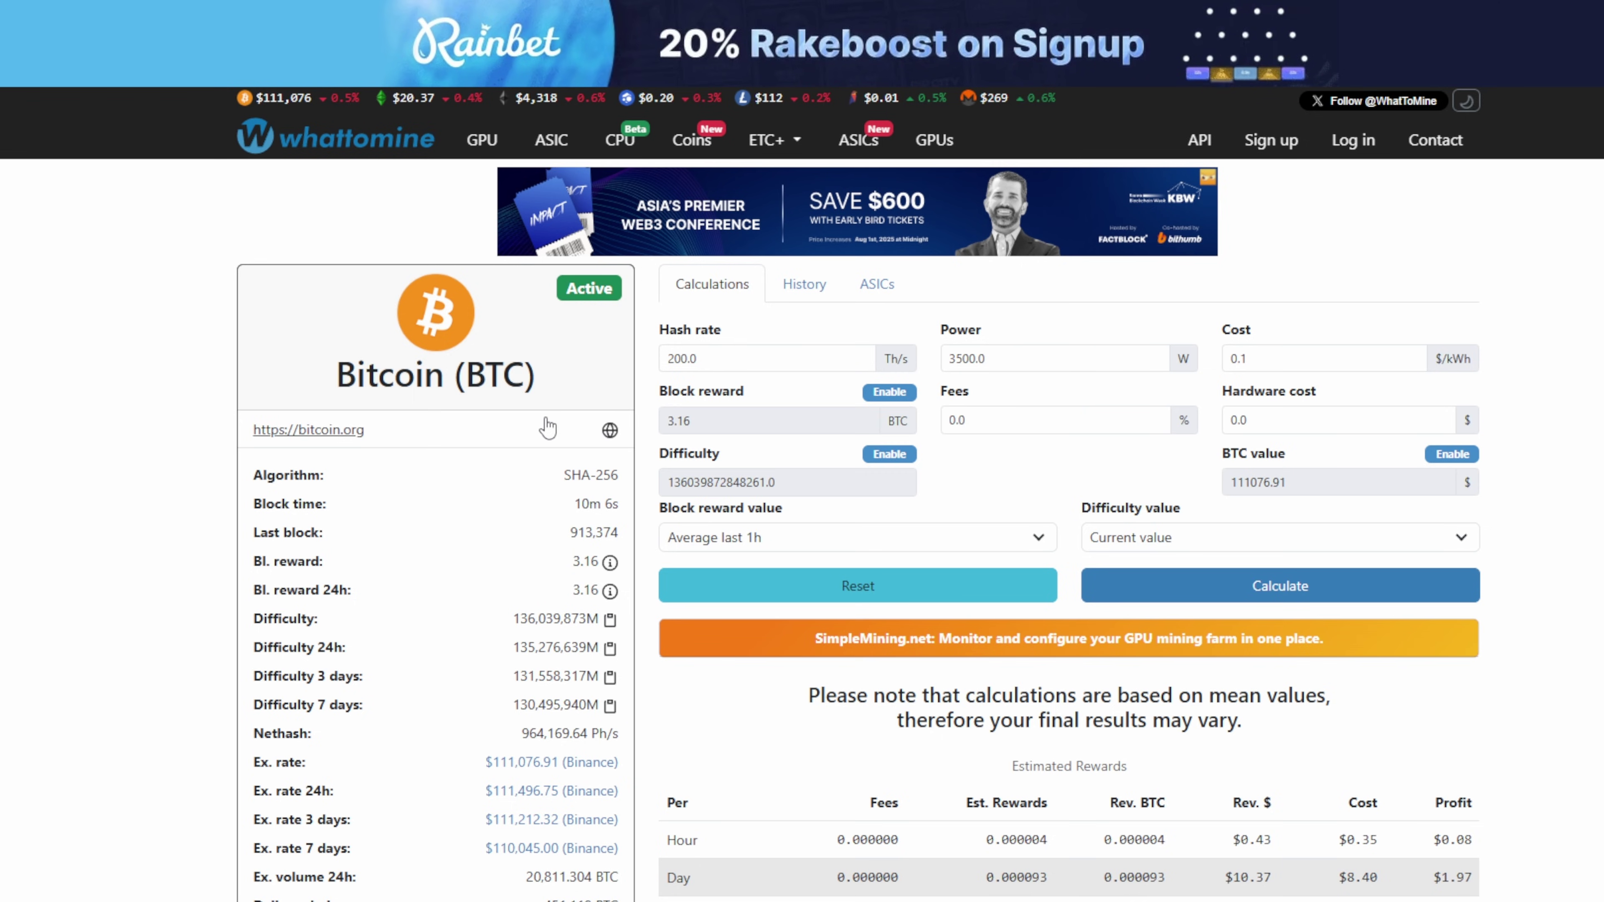
Calculate Bitcoin mining profitability on WhatToMine for a hash rate of 0.700 Th/s and a power draw of 15 W.
key("Tab")
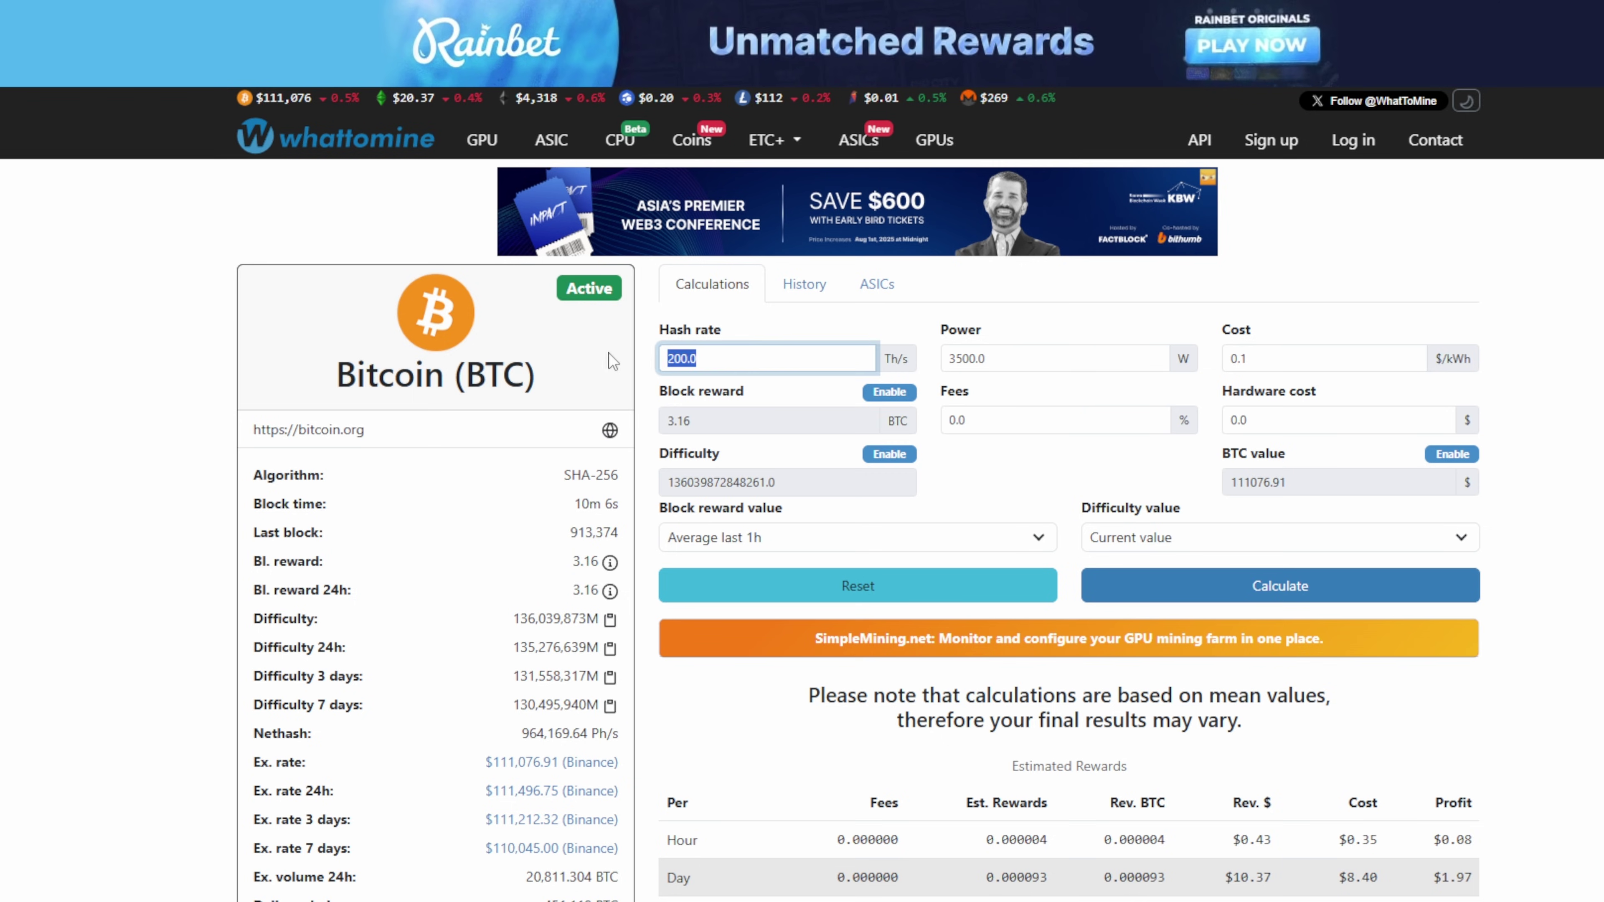
key("BackSpace")
type("0")
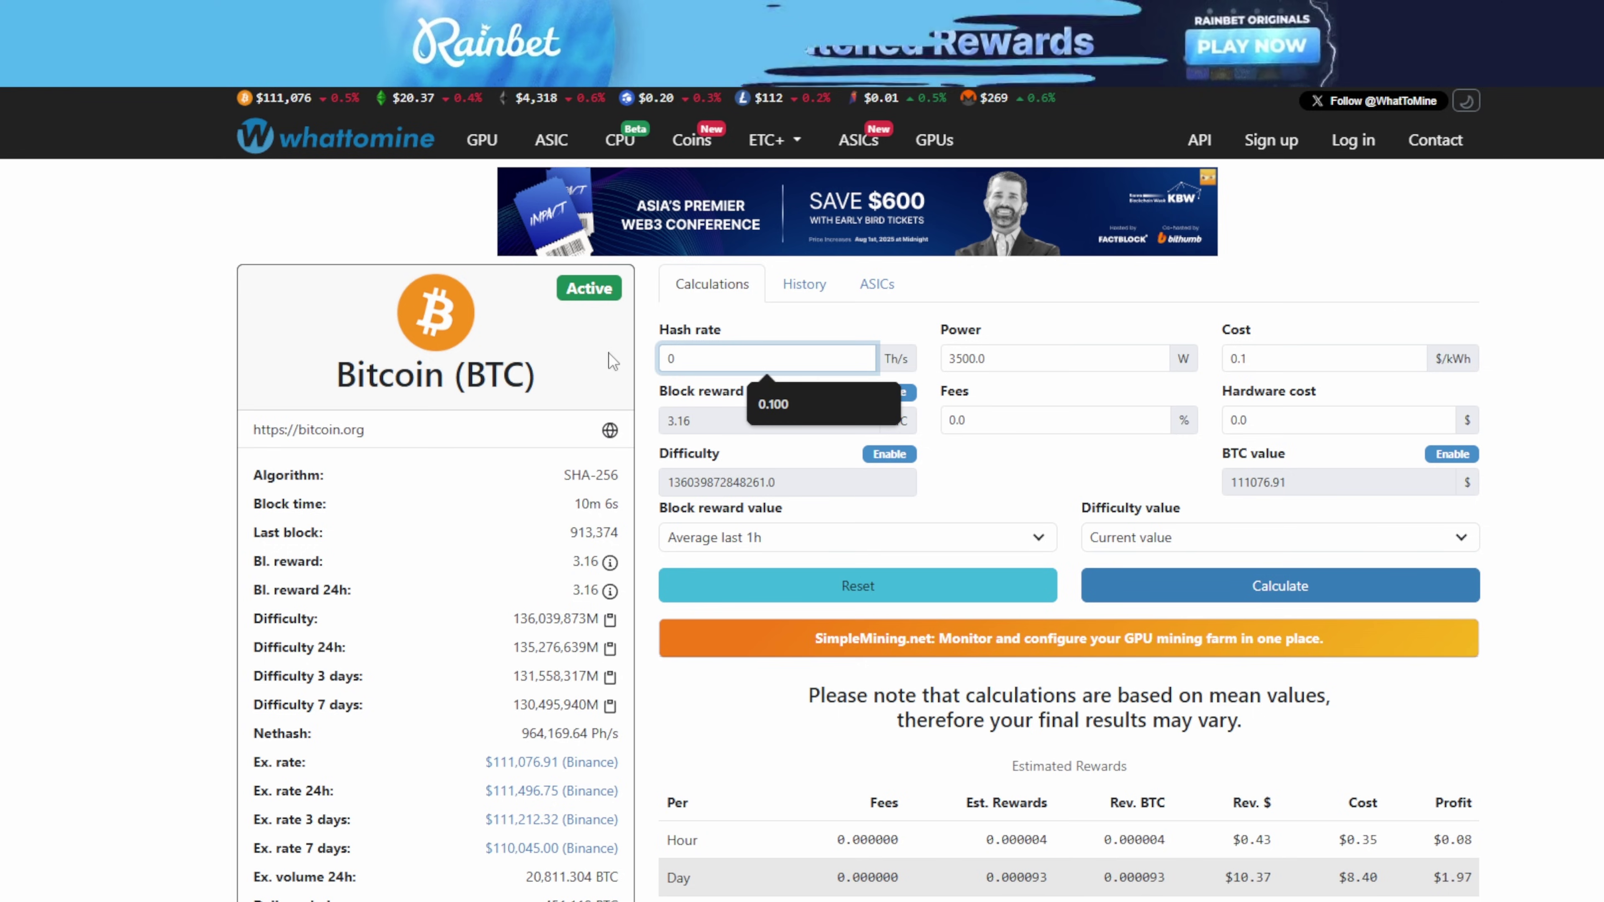
type(".")
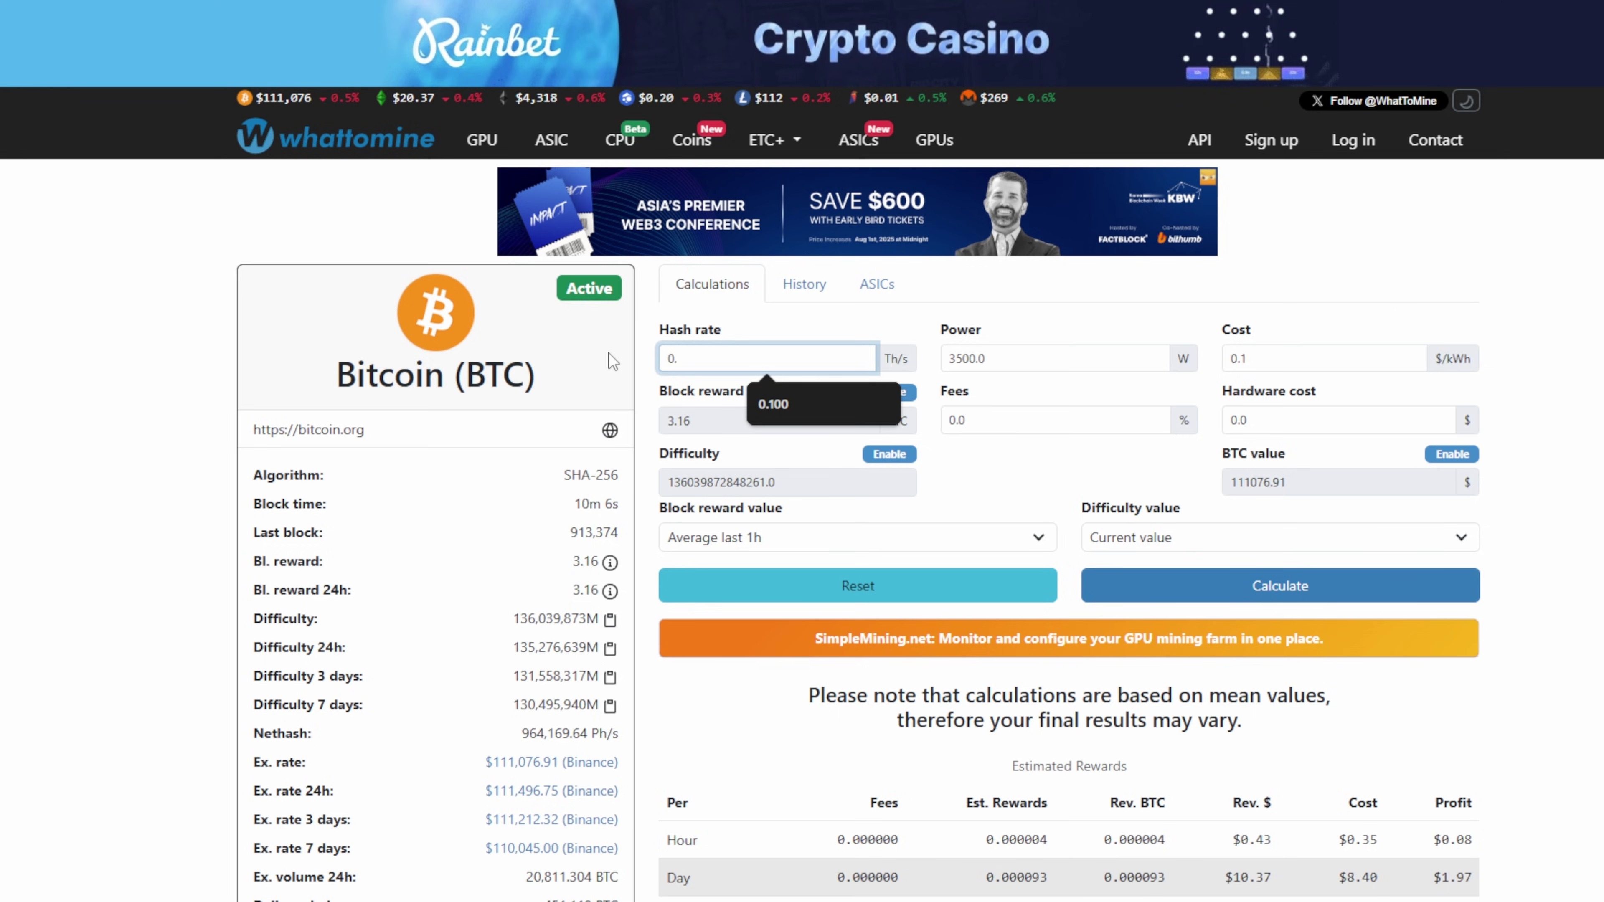
type("700")
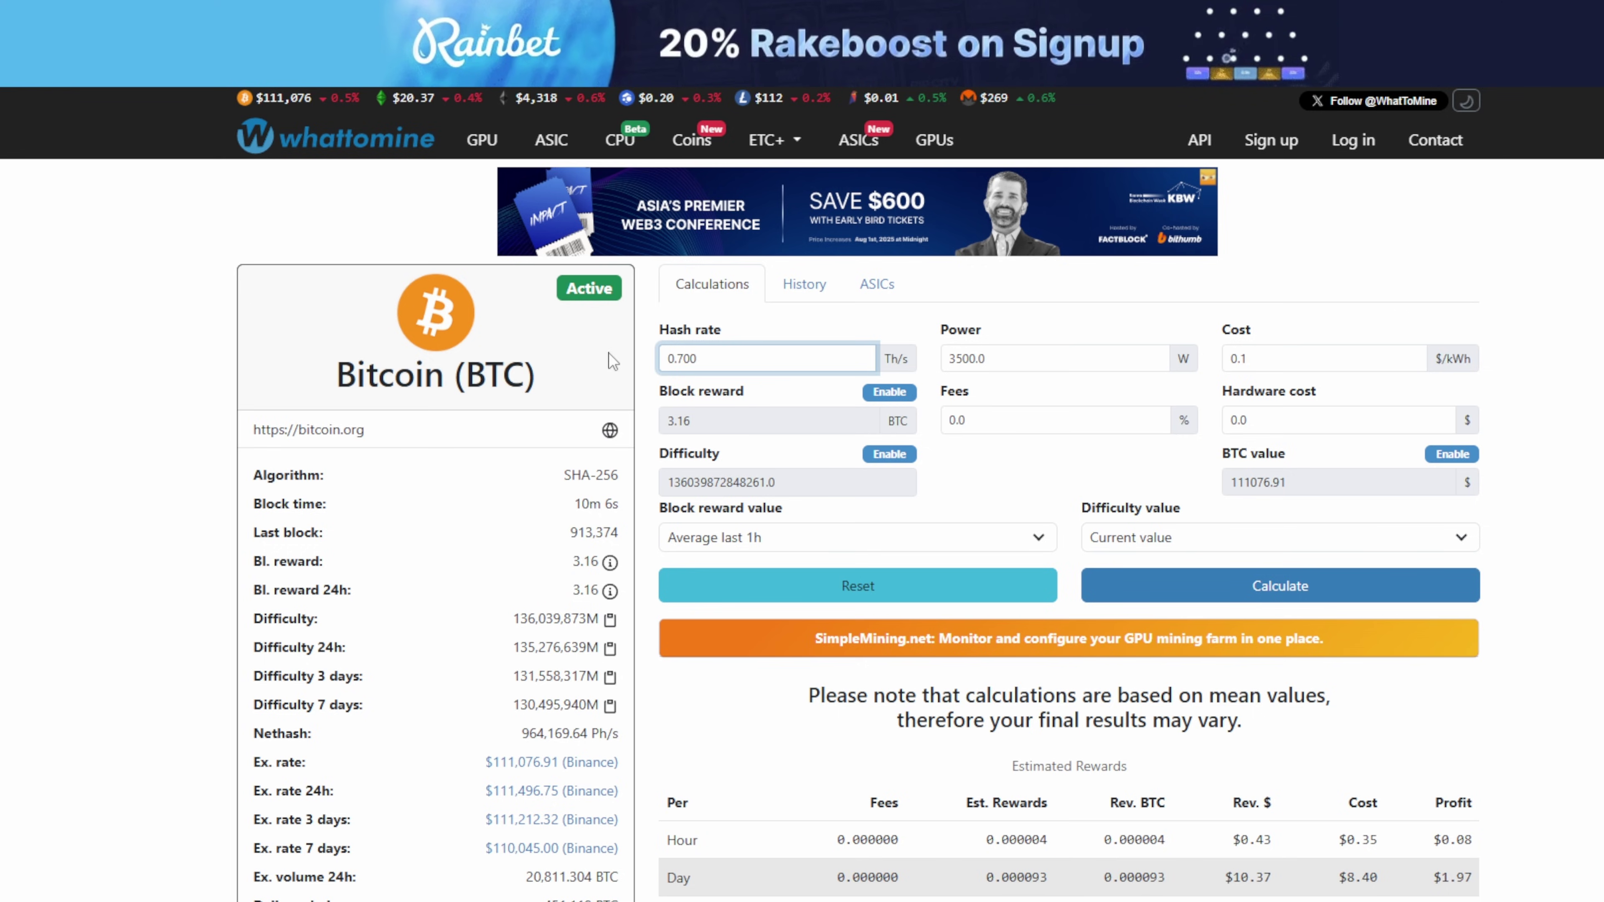
left_click(697, 359)
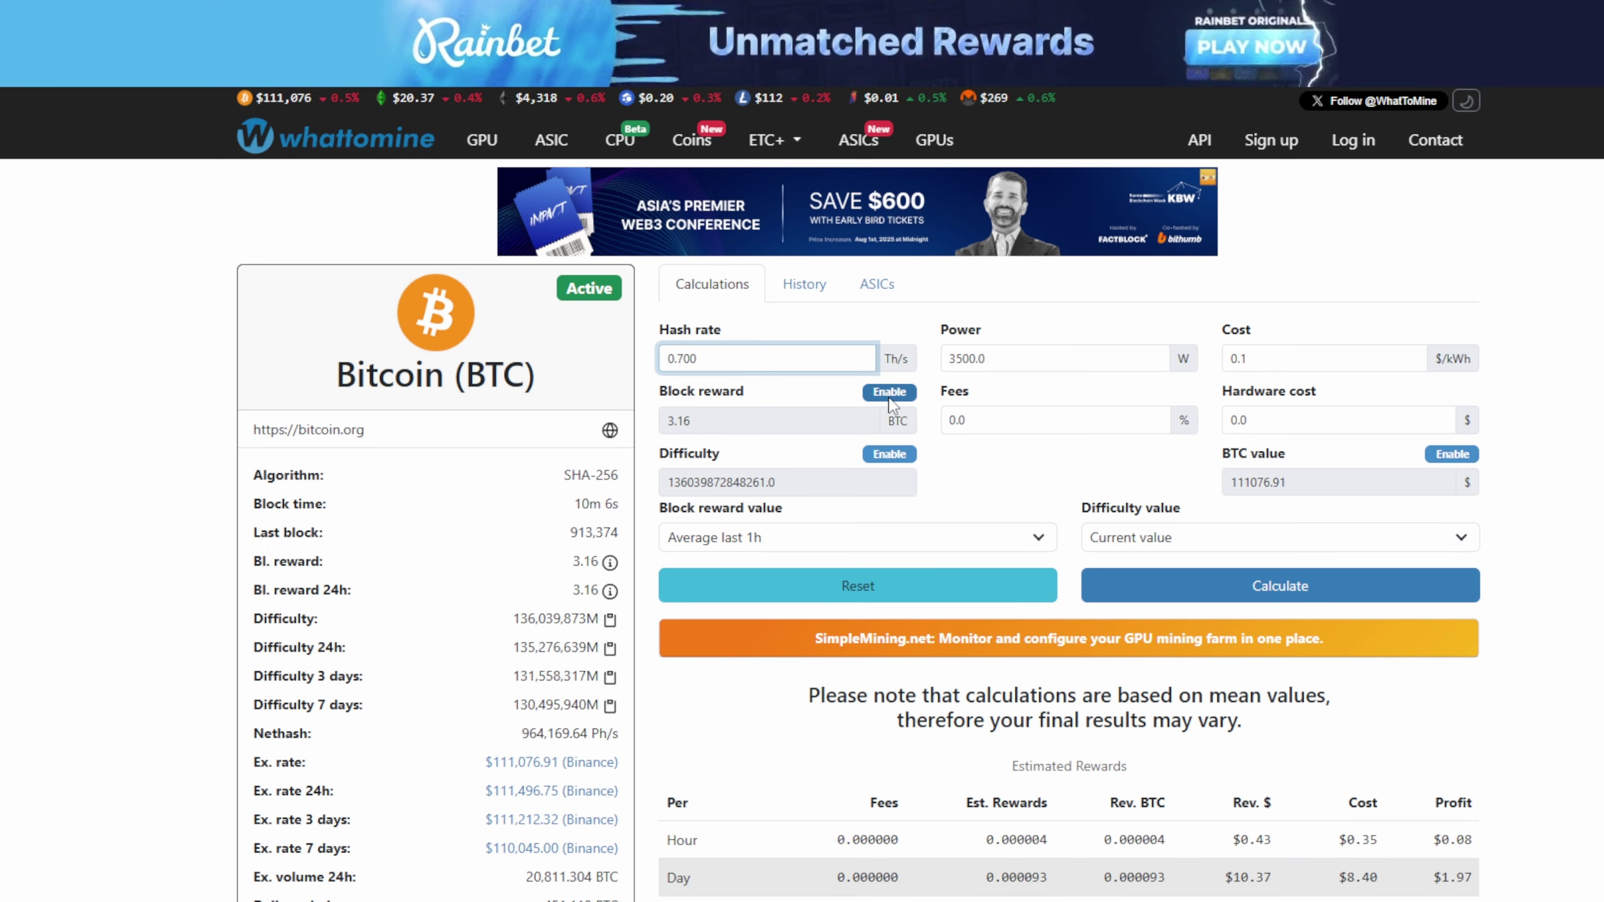
key("Tab")
type("15")
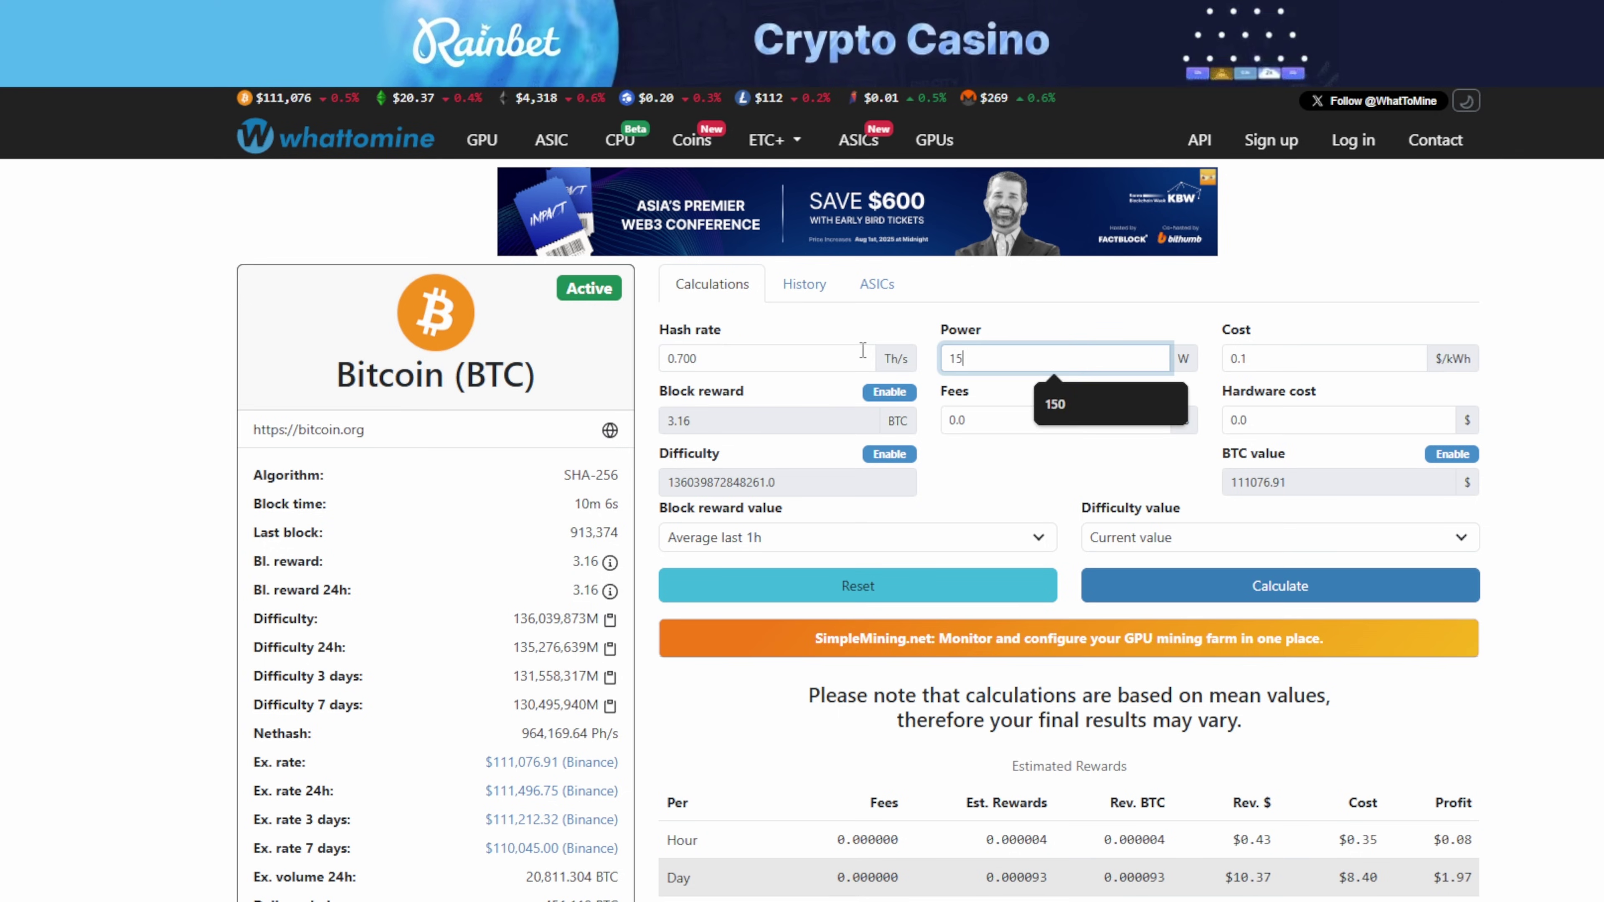
left_click(1281, 583)
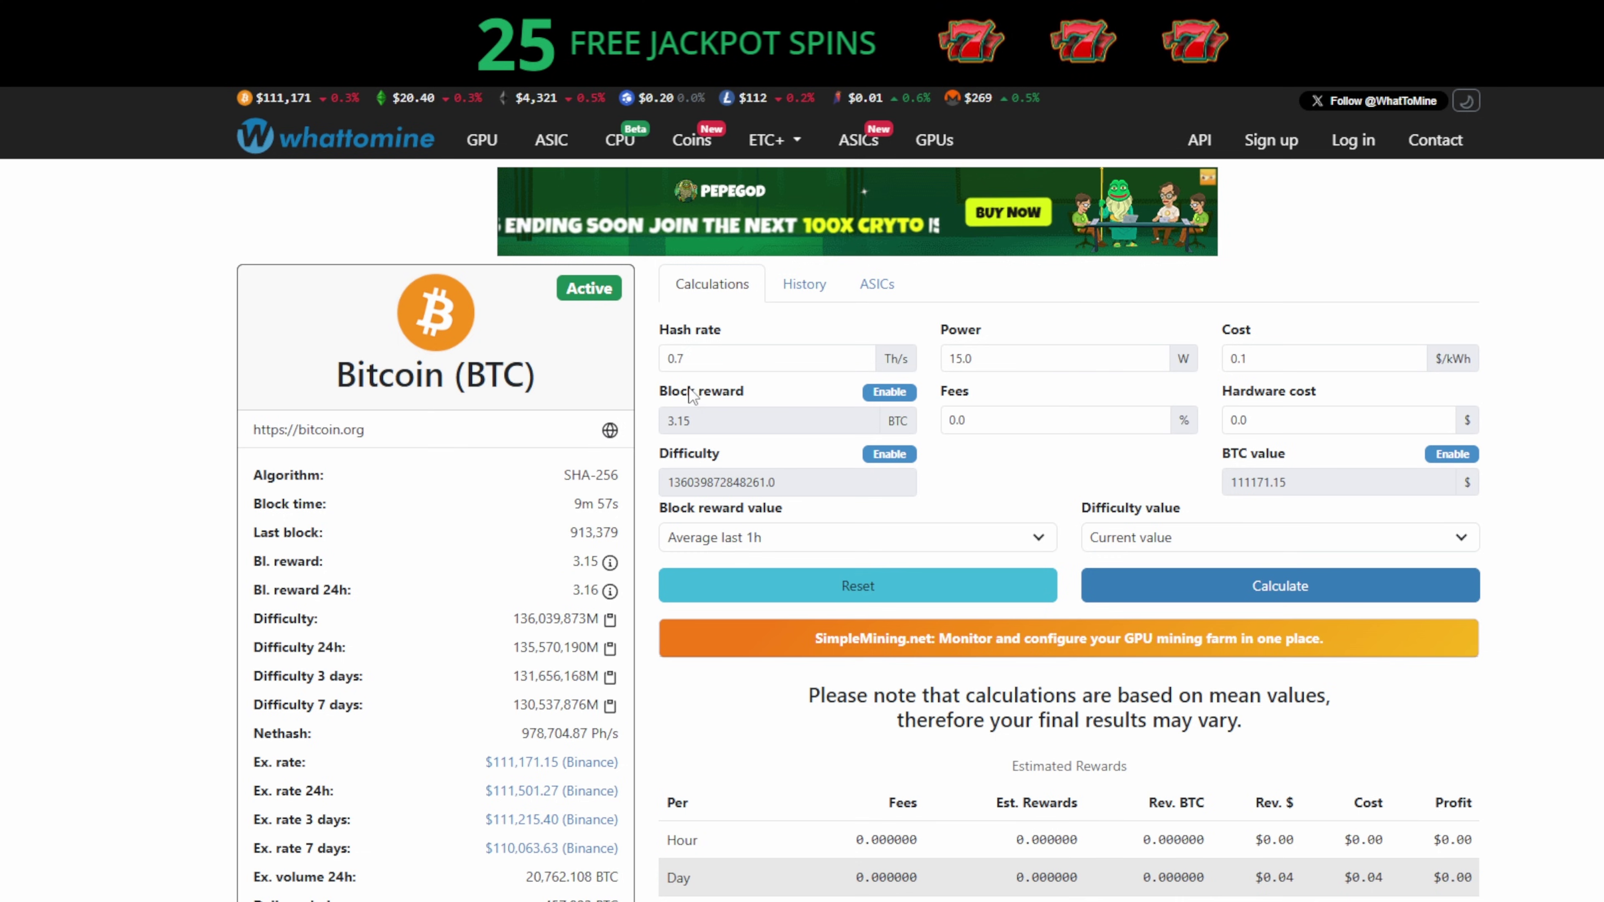
Examine the daily revenue, cost and profit in the estimated rewards table.
left_click(769, 366)
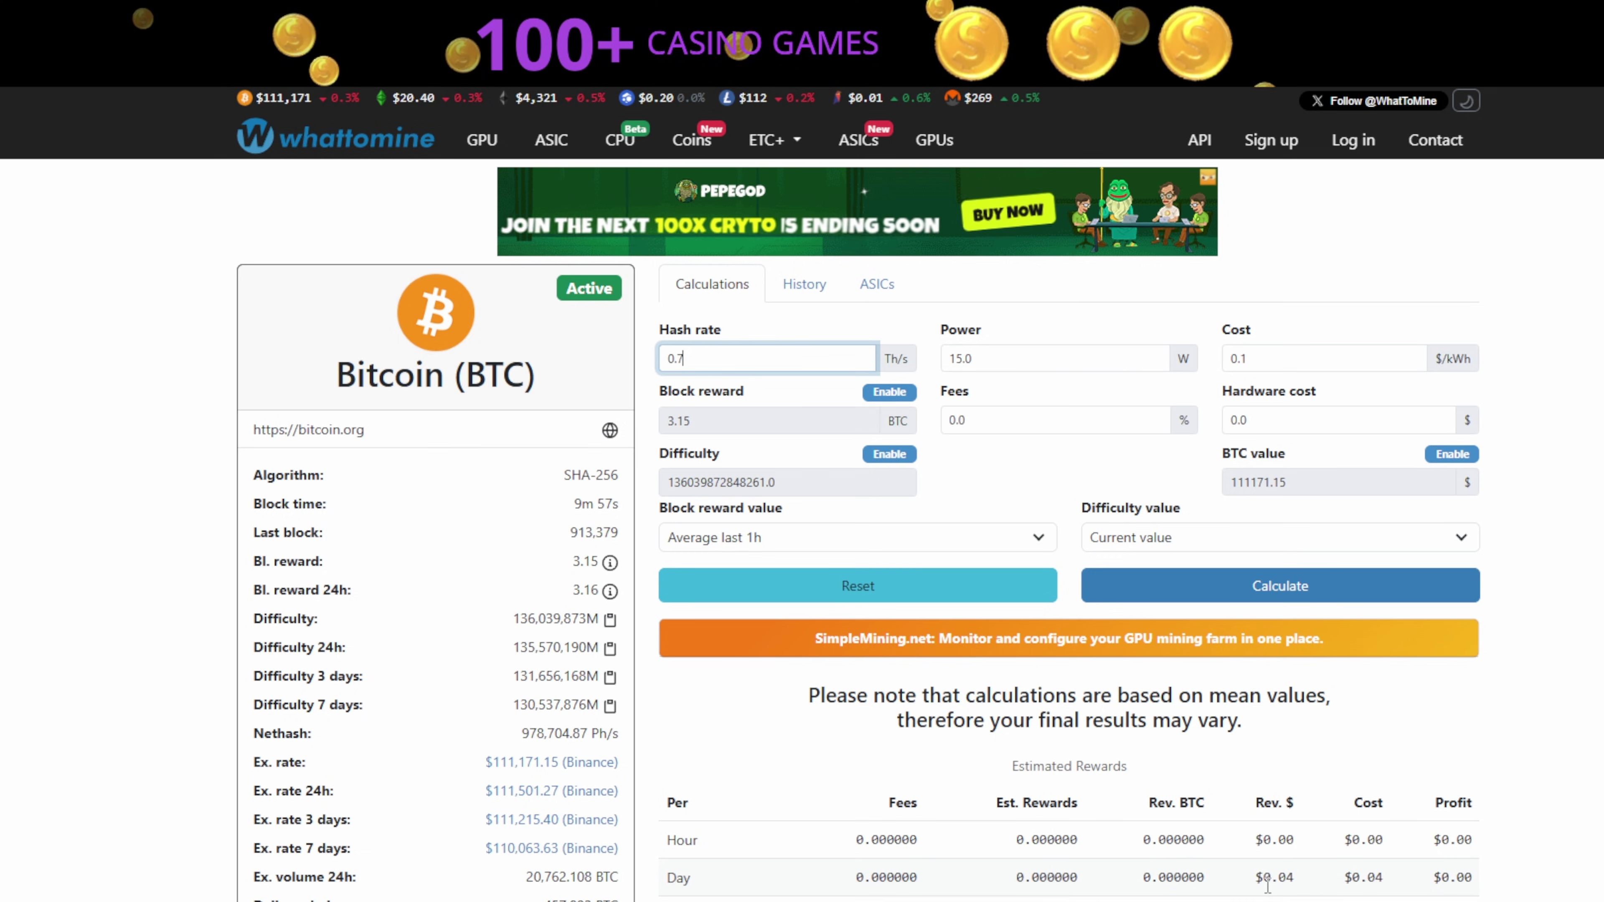
left_click_drag(1254, 878, 1296, 878)
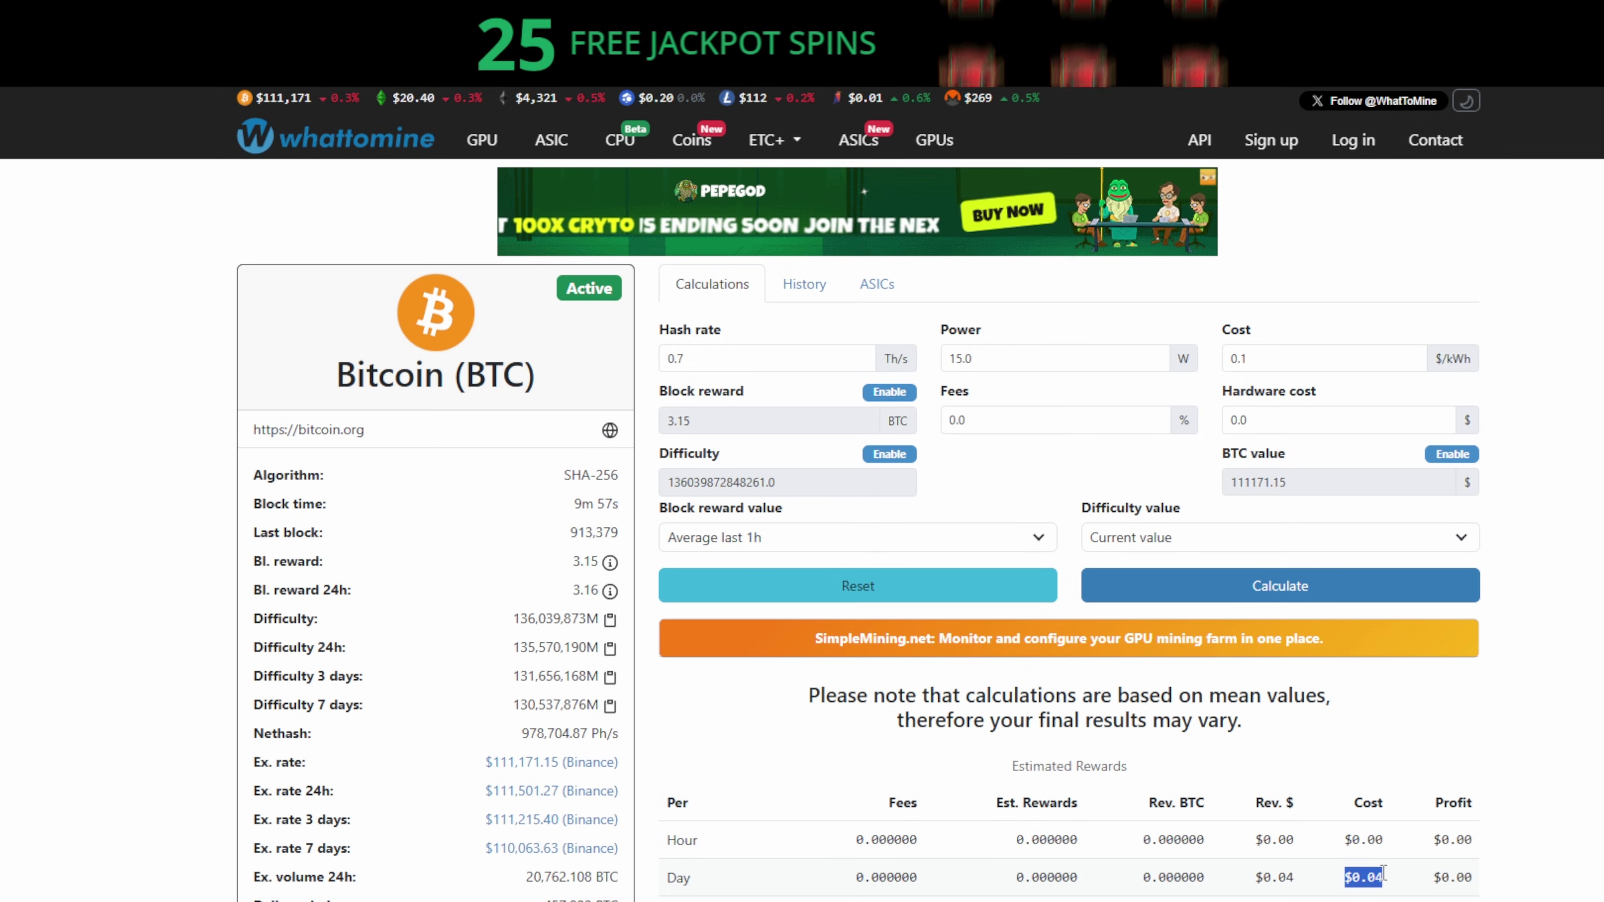
left_click(1501, 878)
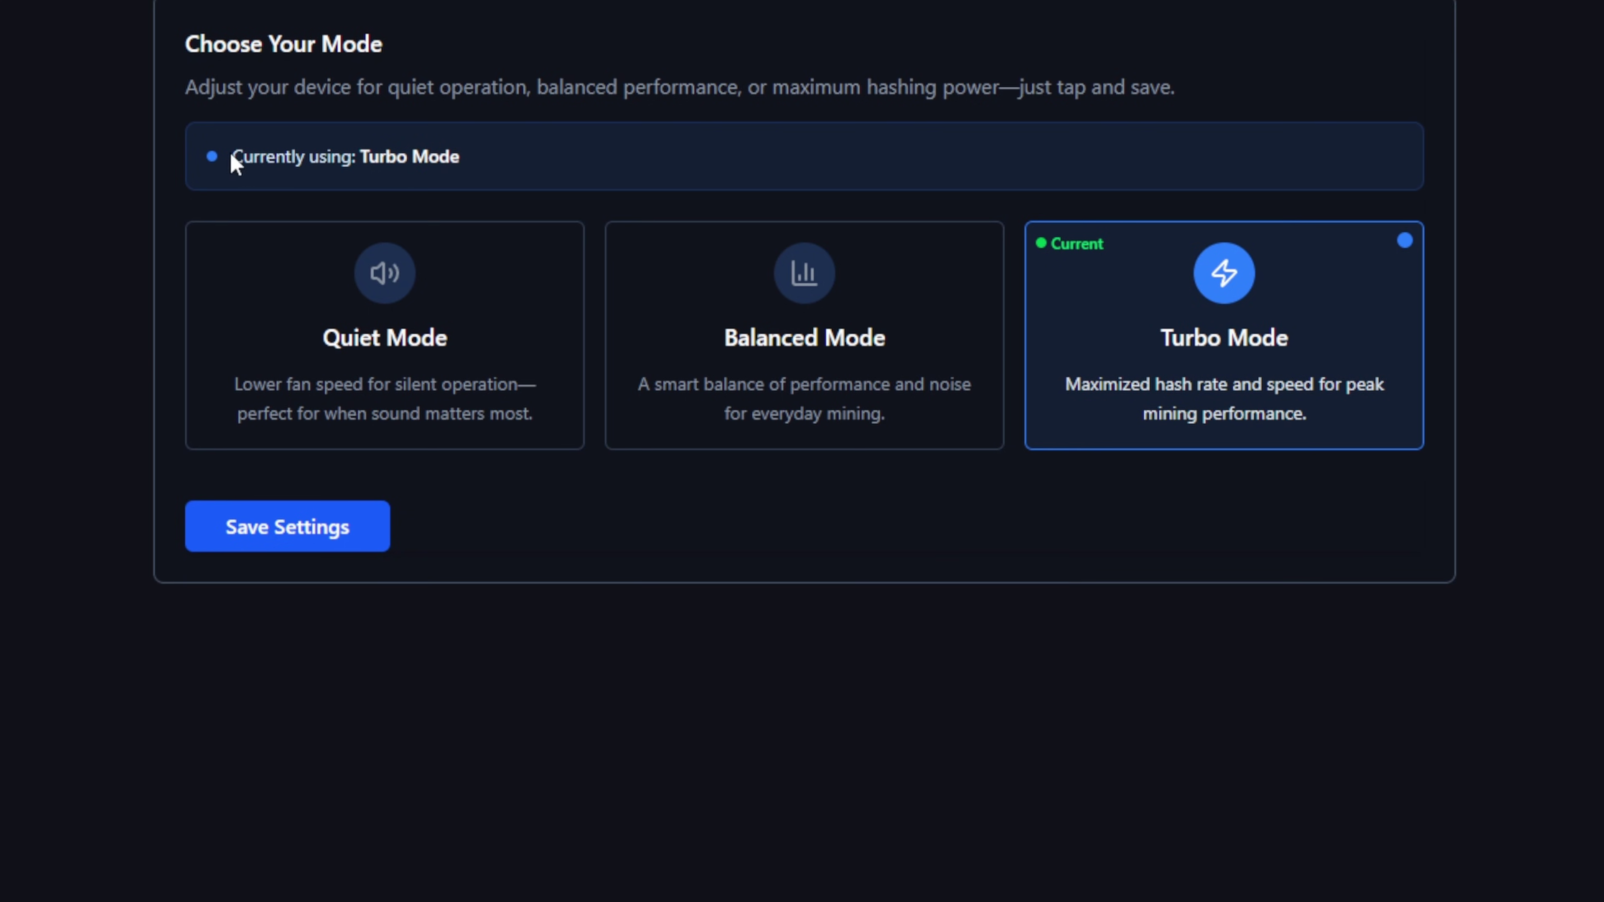
Return to the miner's settings, check the mode currently in use and select Balanced Mode.
left_click_drag(232, 158, 501, 154)
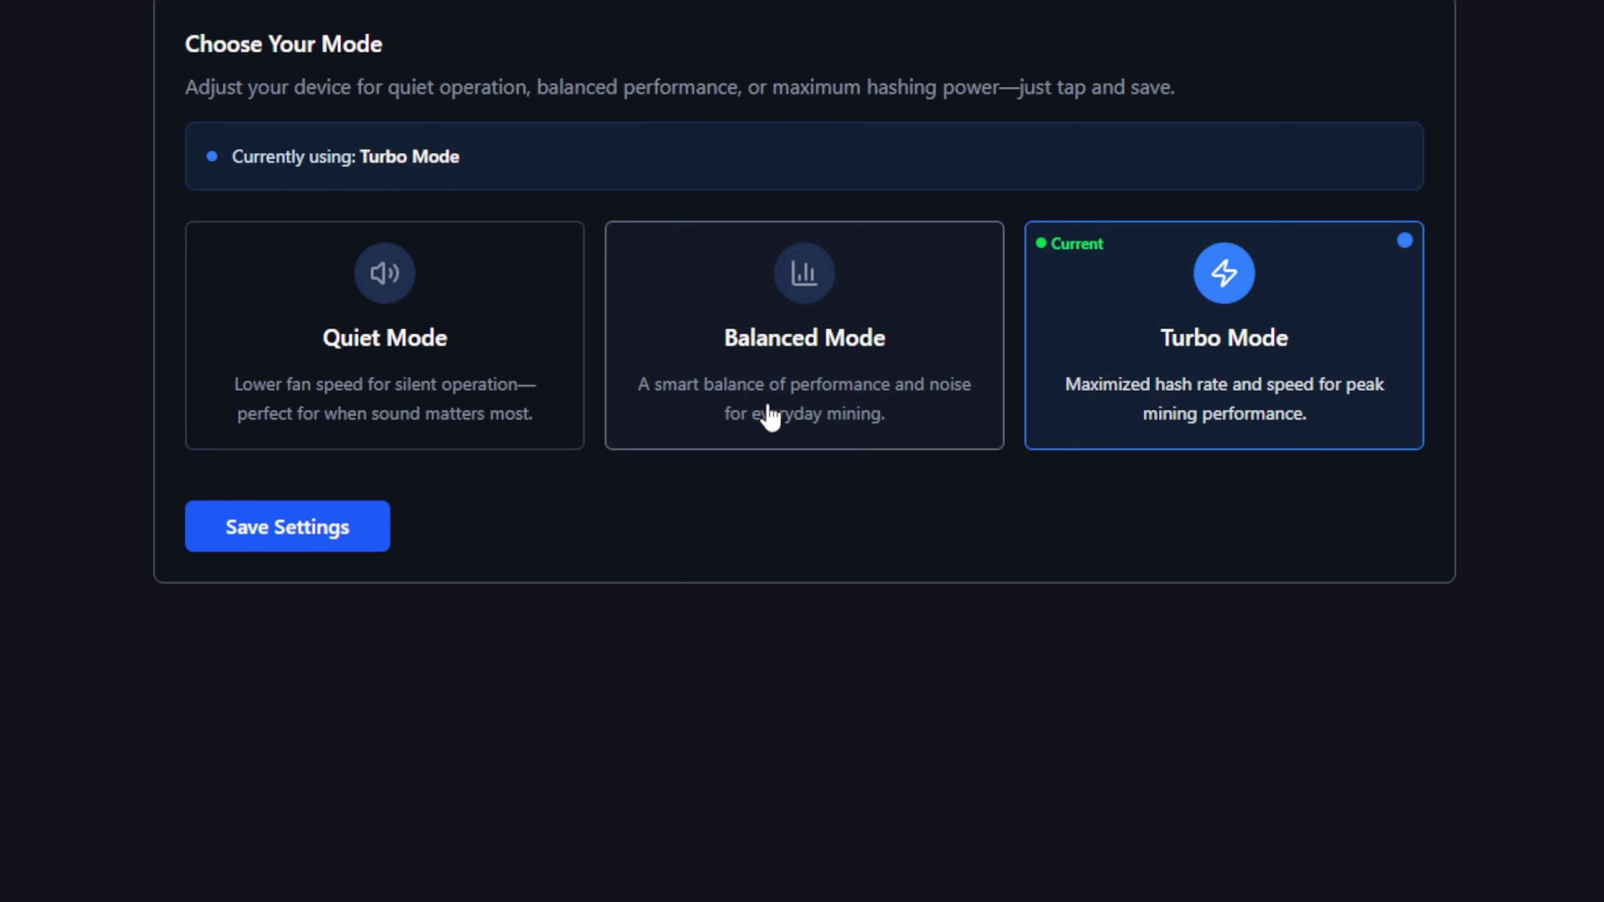
left_click(822, 373)
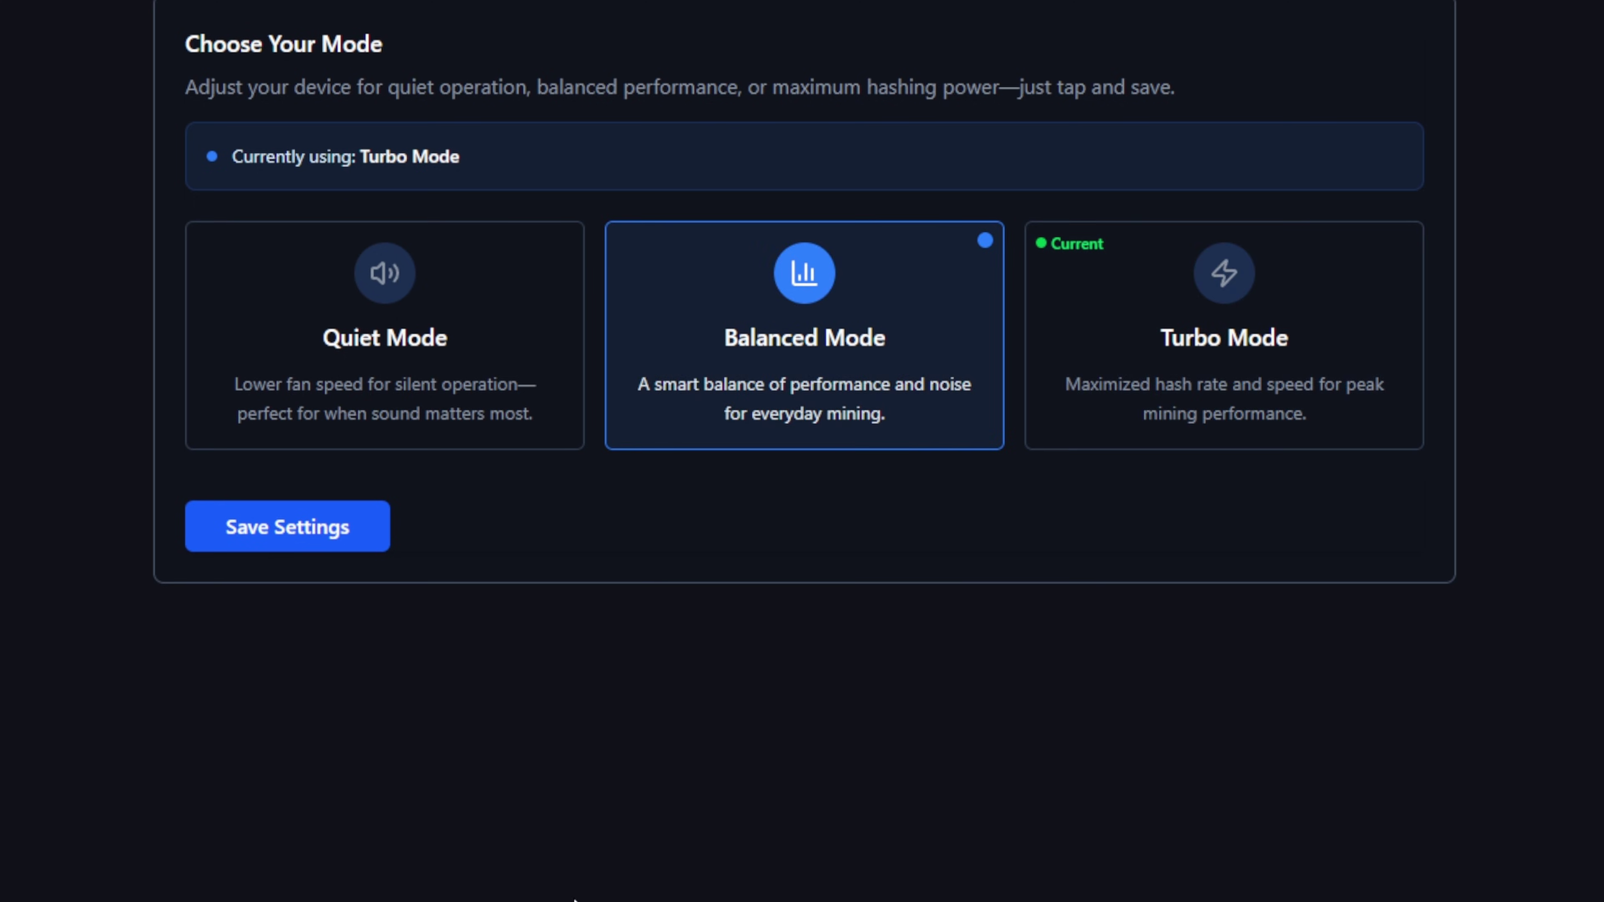
Save Balanced Mode as the miner's operating mode, and switch the miner to Quiet Mode.
left_click(291, 544)
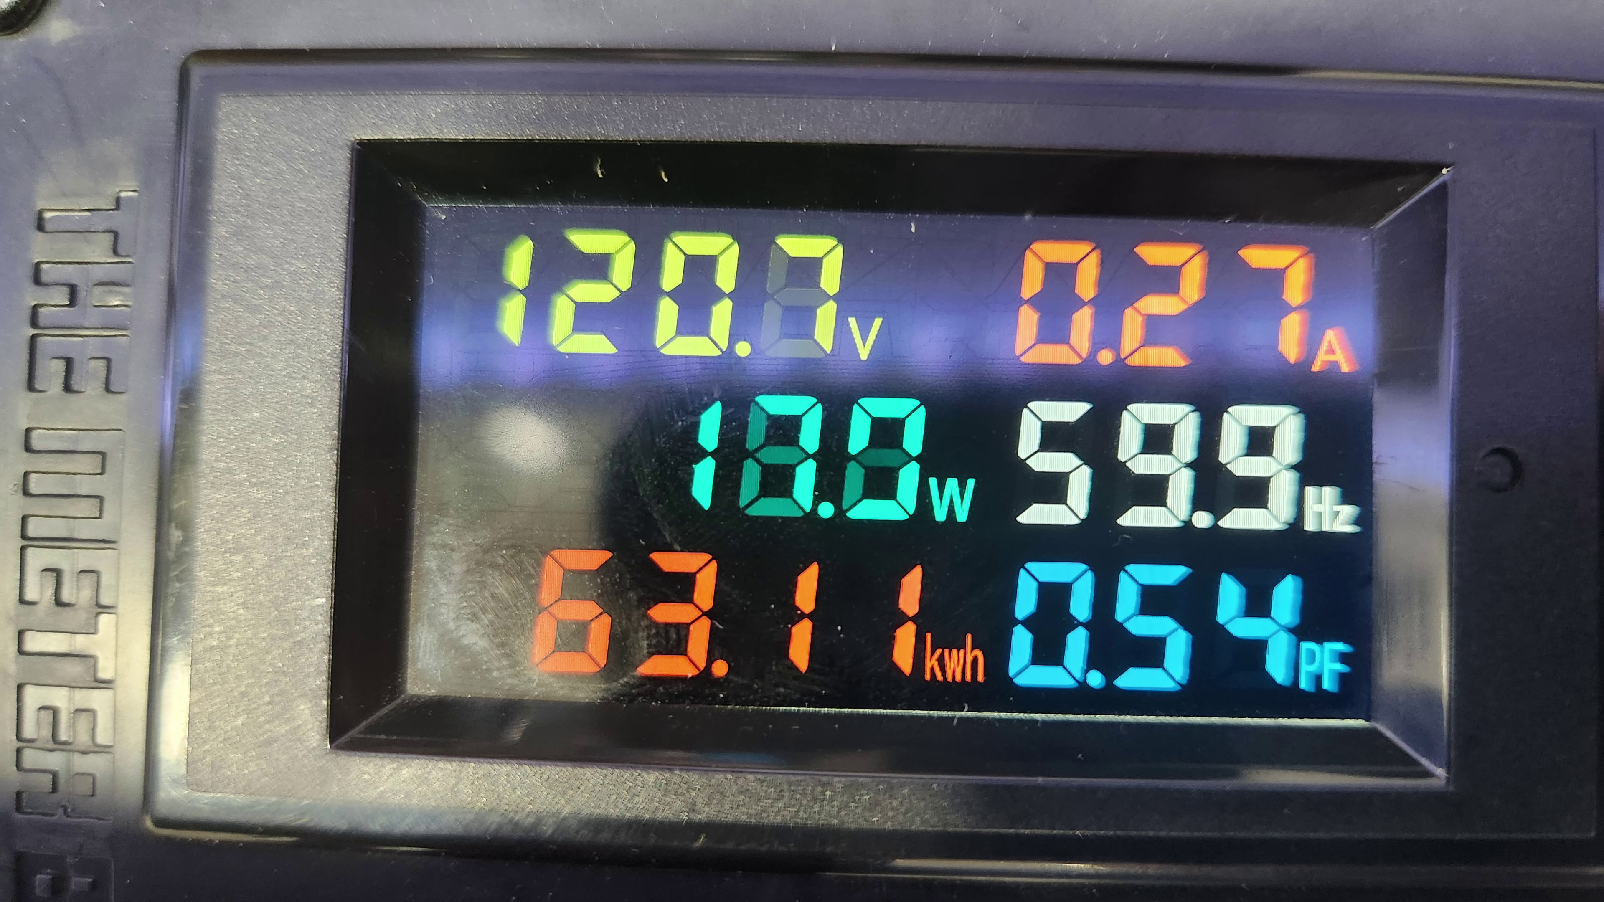
left_click(451, 351)
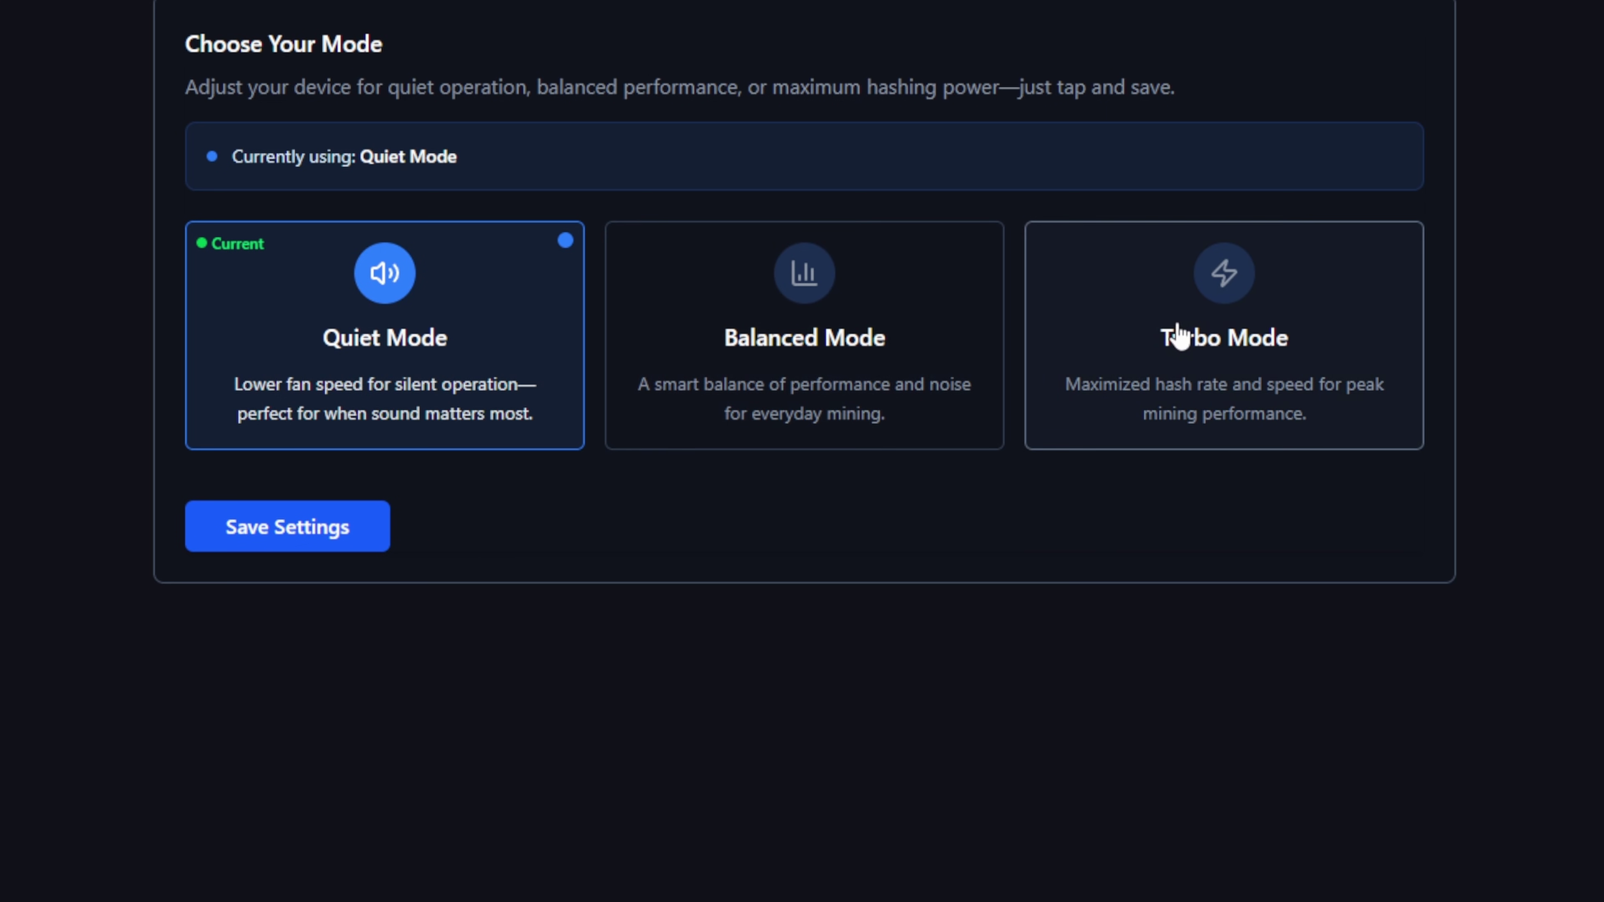
Switch the miner from Quiet Mode to Turbo Mode and save the settings.
left_click(1178, 336)
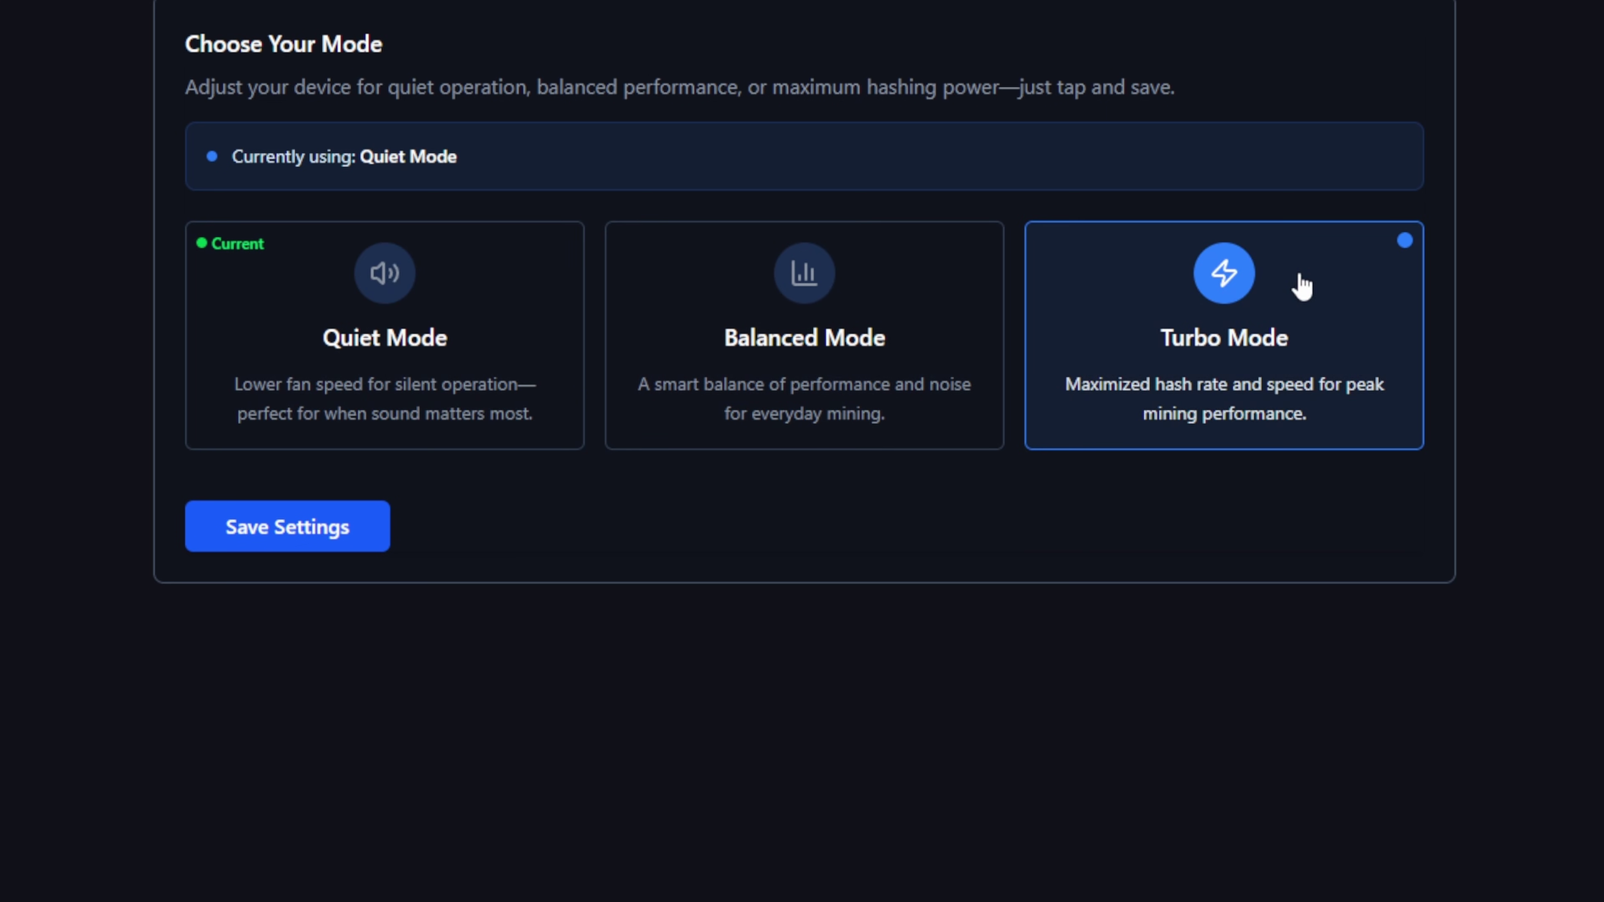
left_click(268, 556)
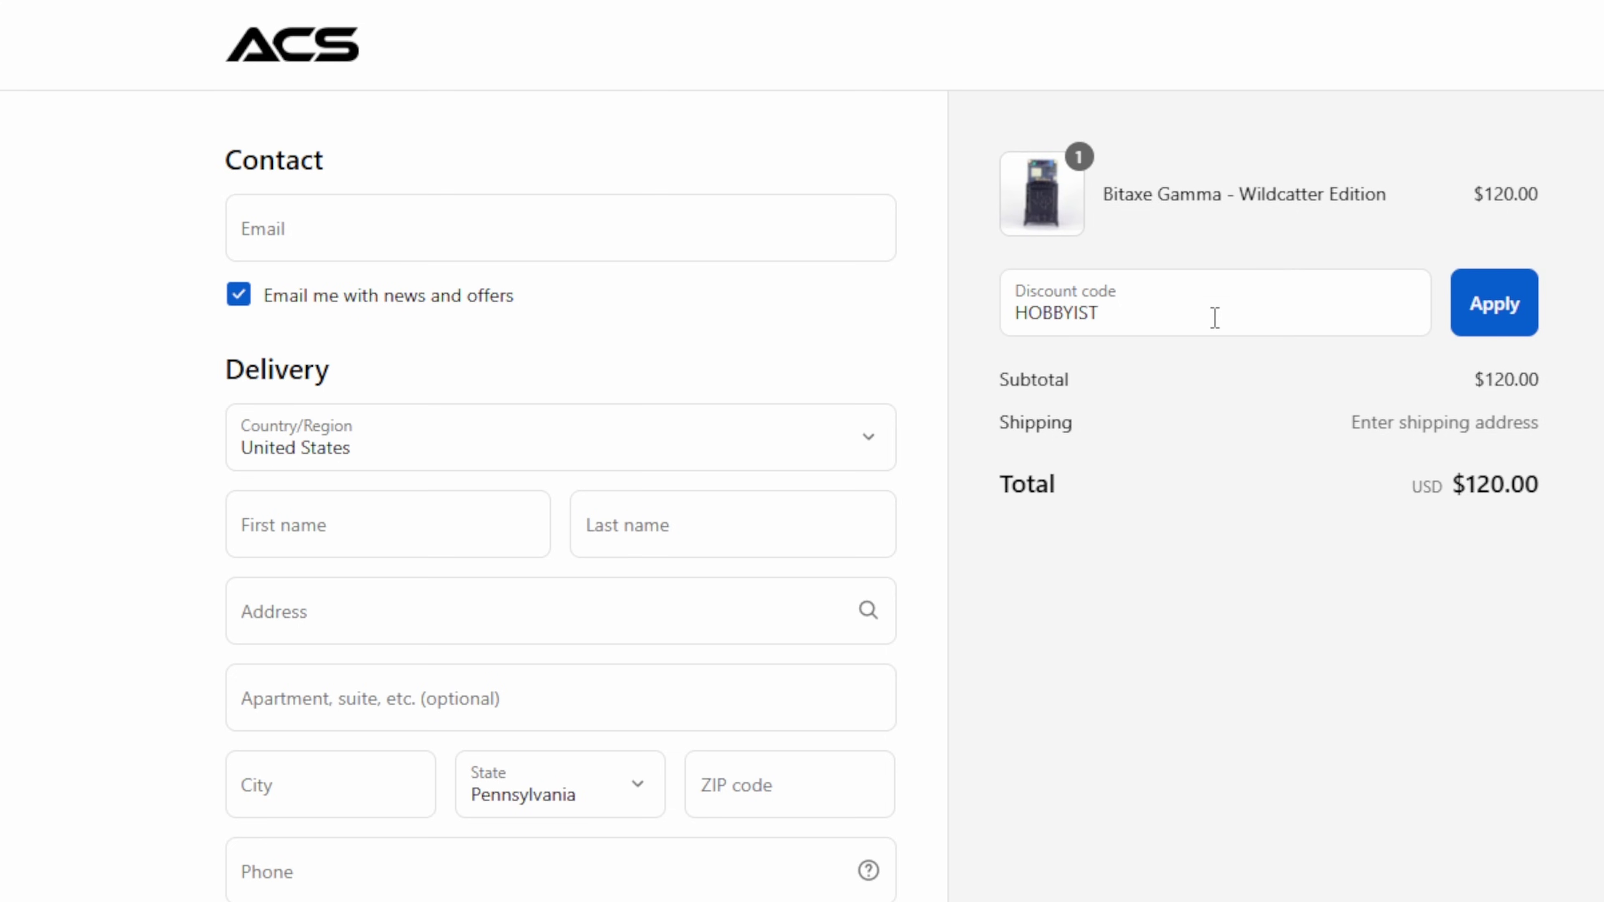
On the ACS store's checkout page, apply the discount code HOBBYIST to the Bitaxe Gamma - Wildcatter Edition order.
left_click(1008, 316)
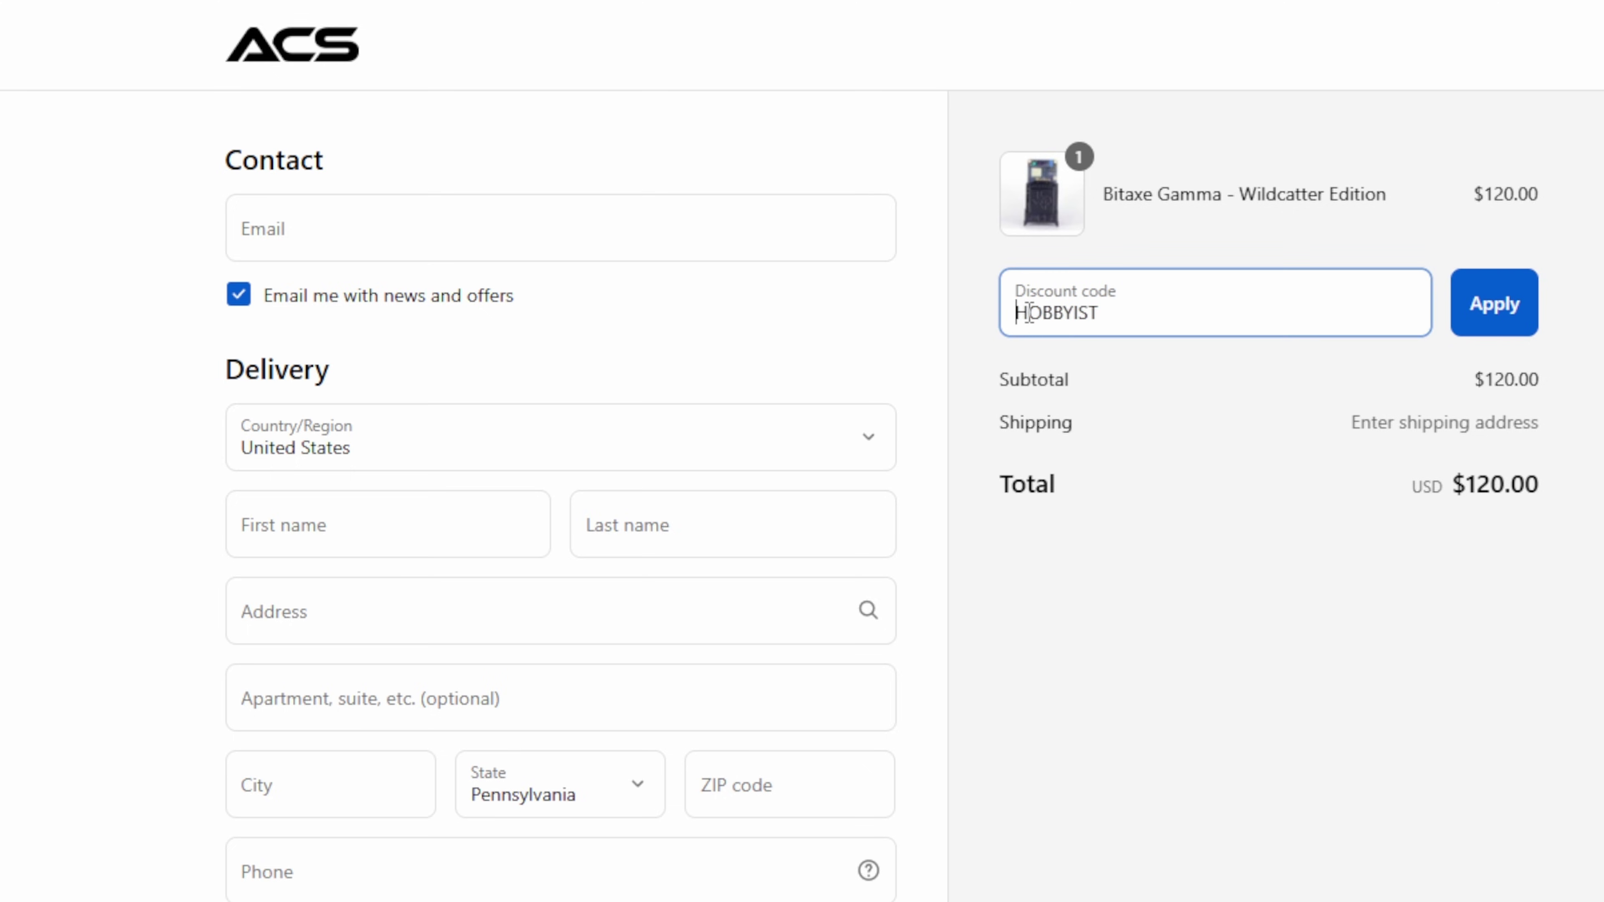
left_click_drag(1017, 312, 1322, 312)
left_click(1493, 304)
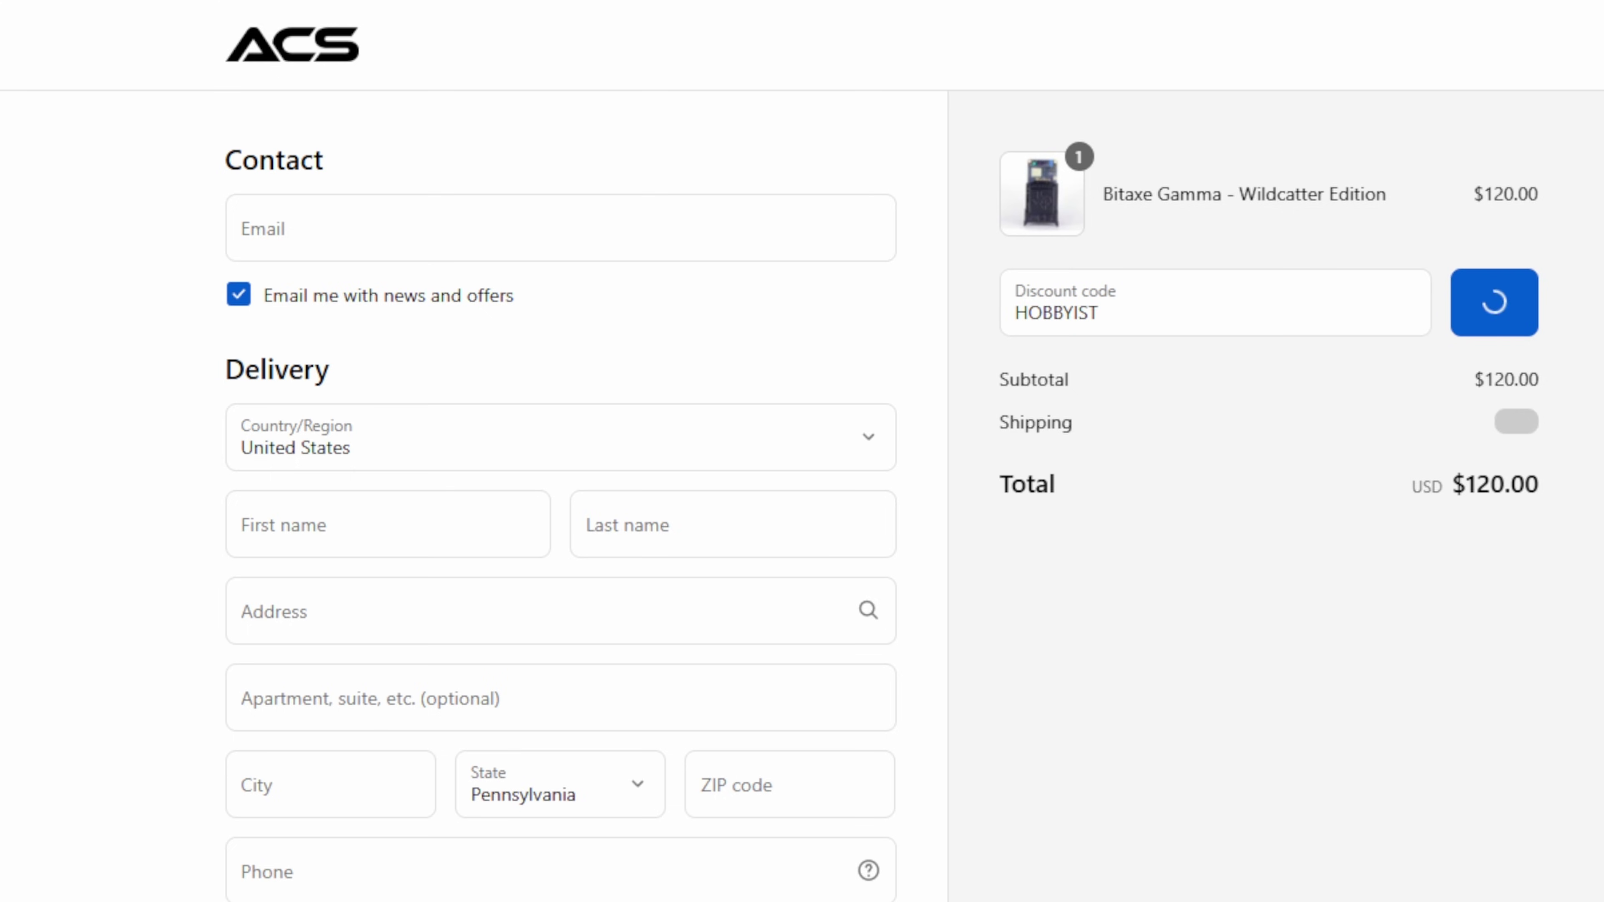